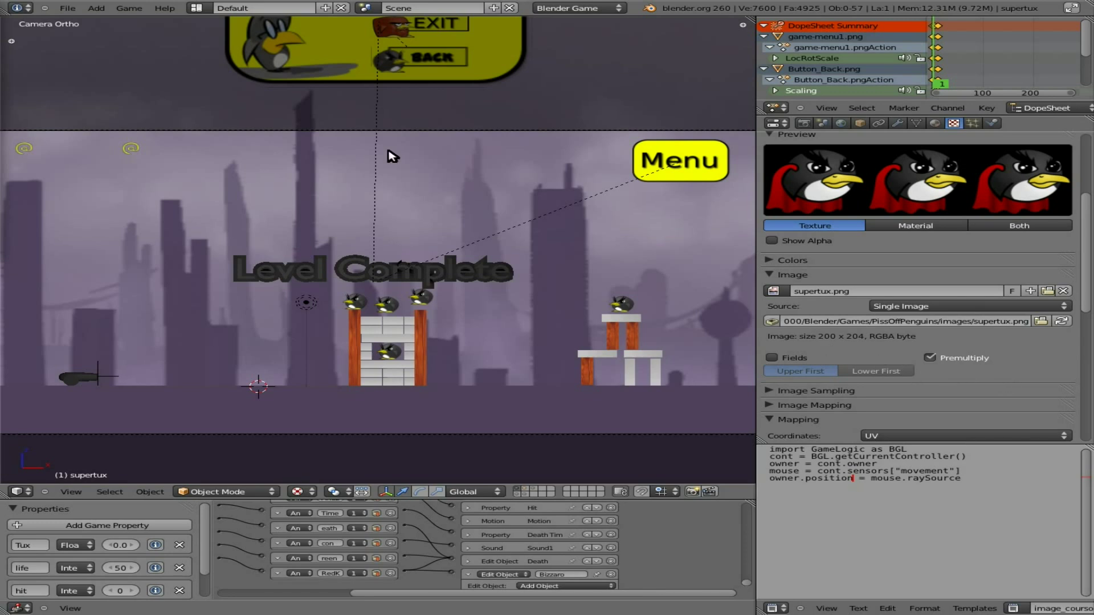
Find the add-on with the search 'run' and enable Game Engine: Save As Game Engine Runtime
click(67, 8)
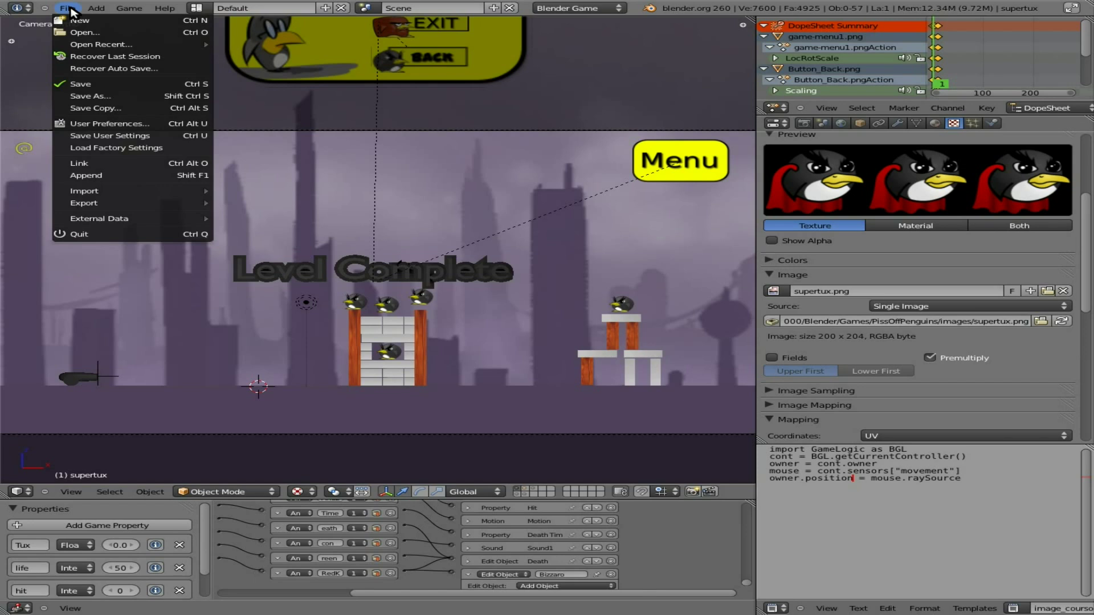
click(106, 124)
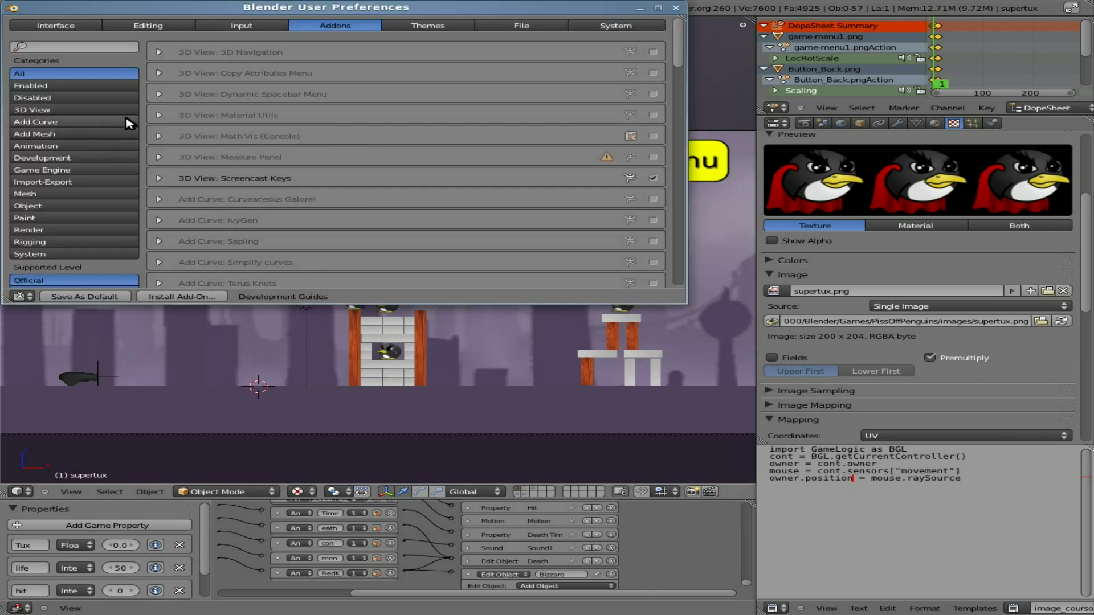
click(105, 44)
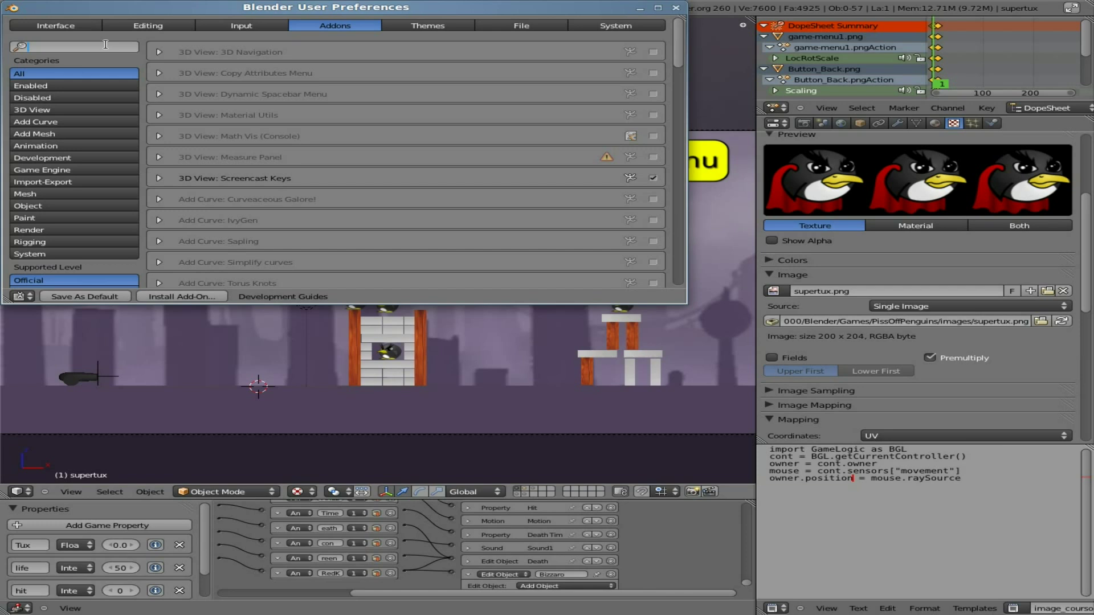
text(run)
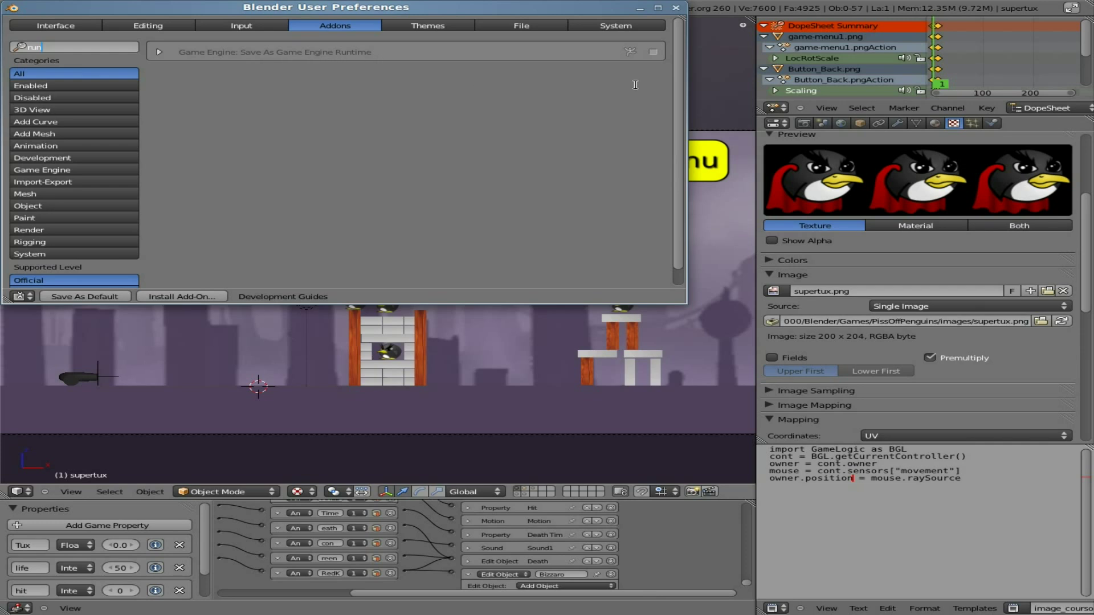
click(655, 53)
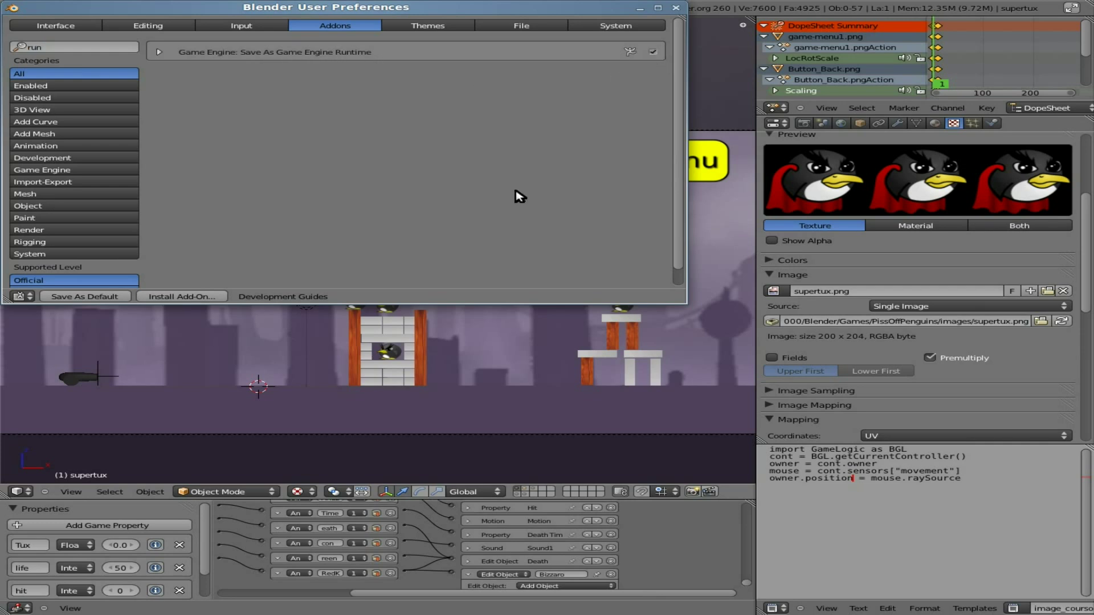
Close the preferences and start File > Export > Save As Game Engine Runtime
click(676, 8)
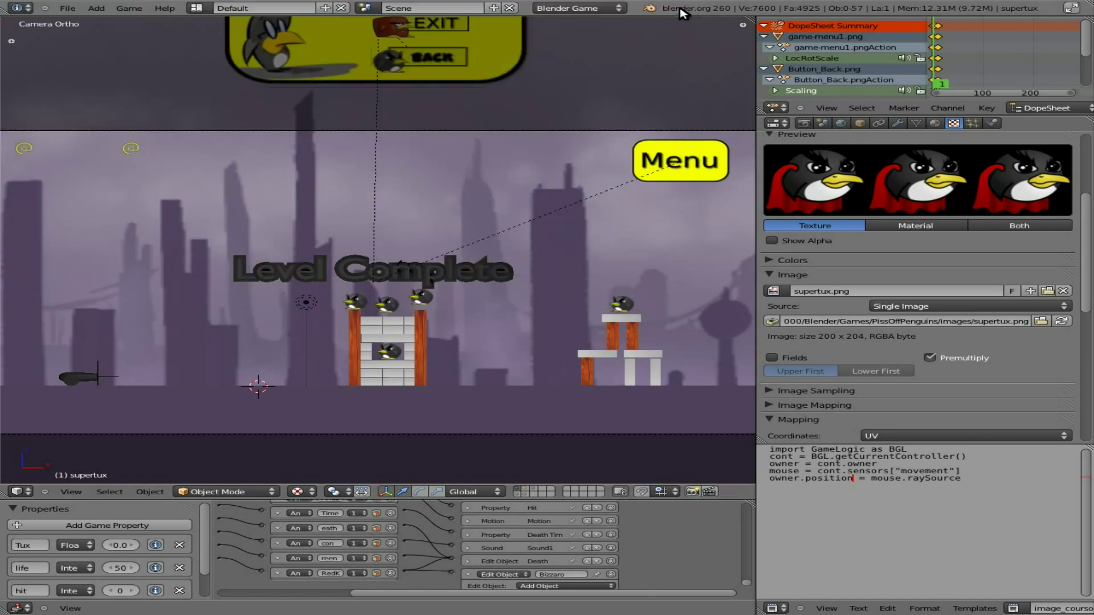
click(68, 8)
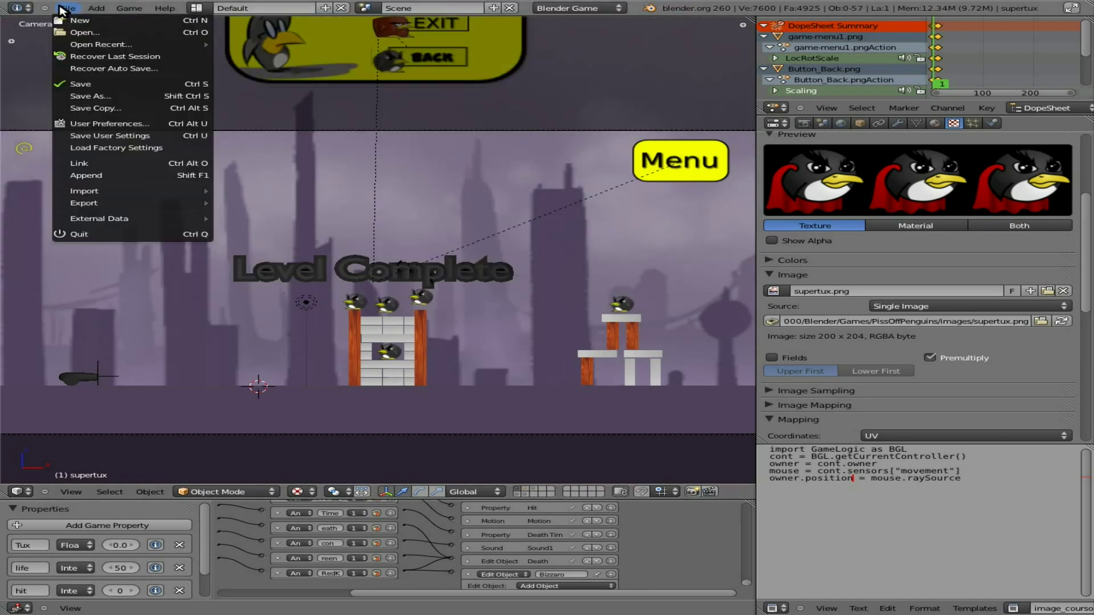
mouse_move(101, 211)
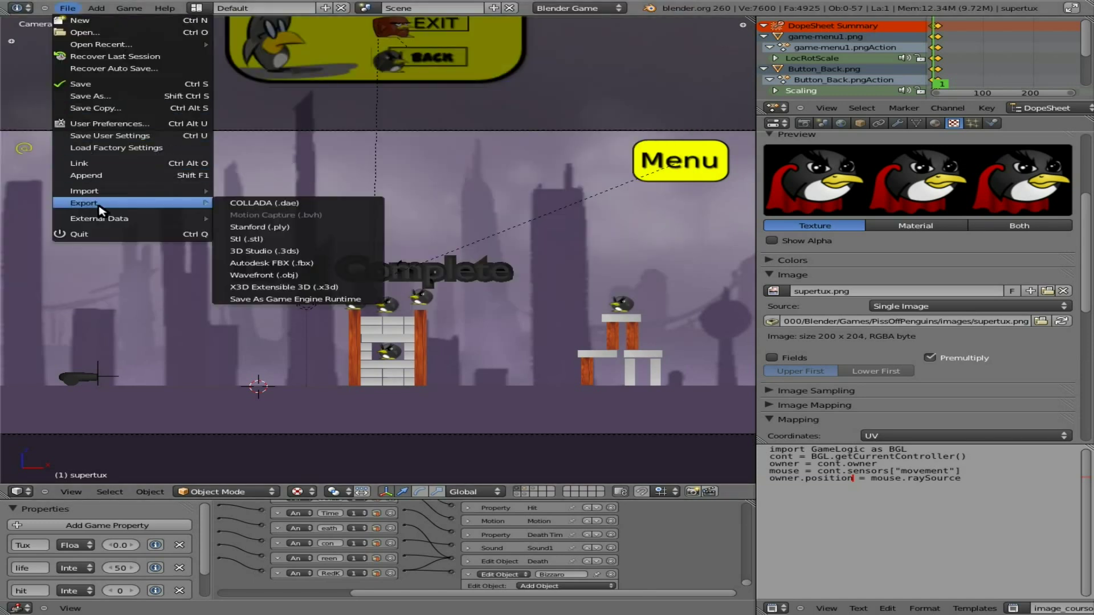
click(337, 299)
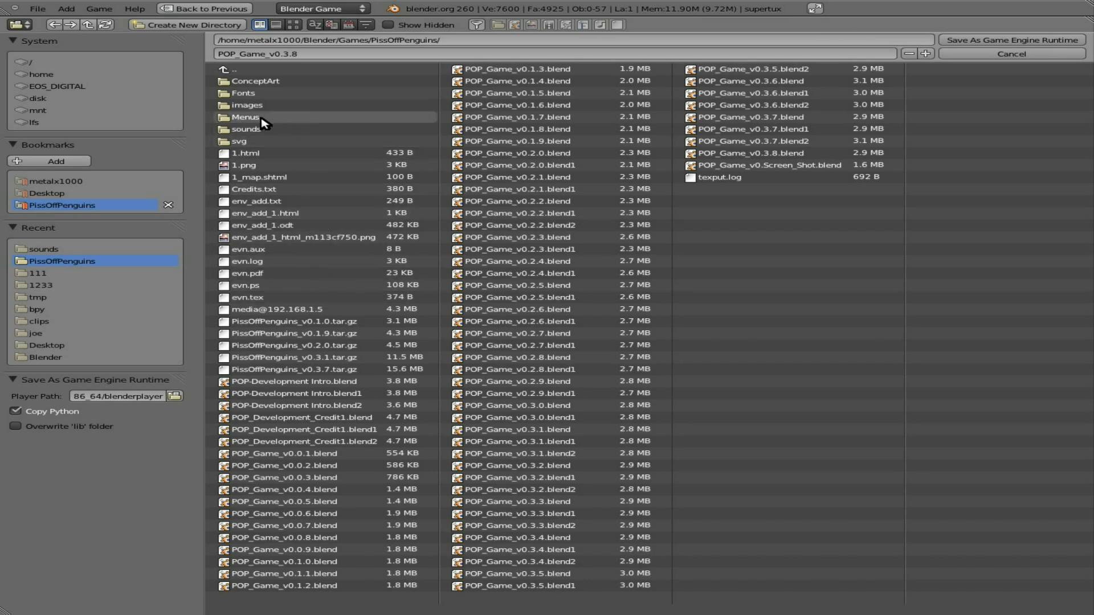
Enter a new RunTime folder as the destination path
click(519, 37)
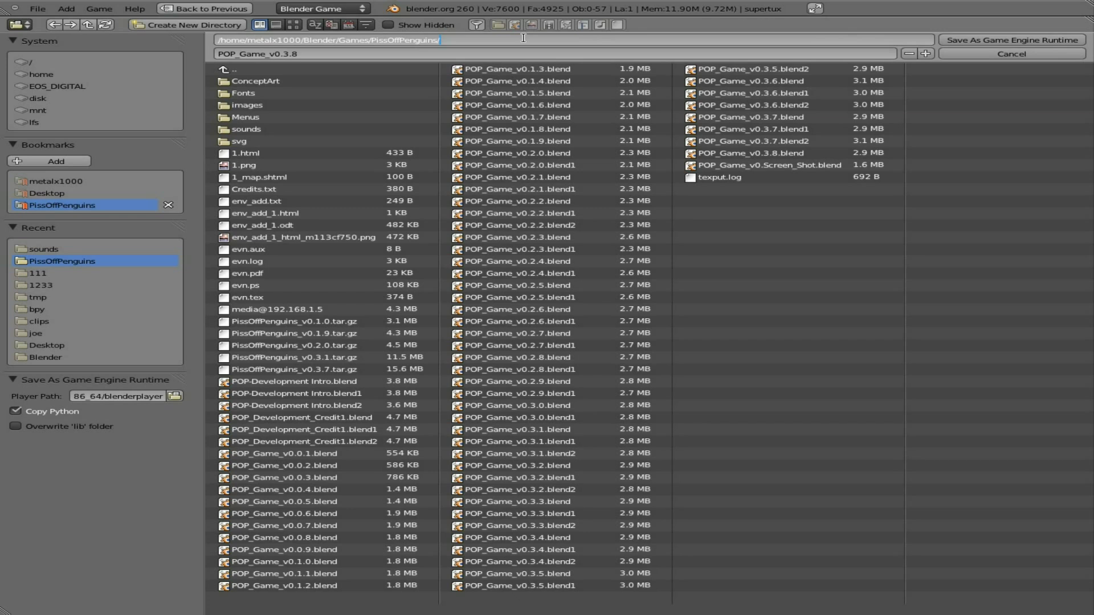
text(RunTime)
key(Return)
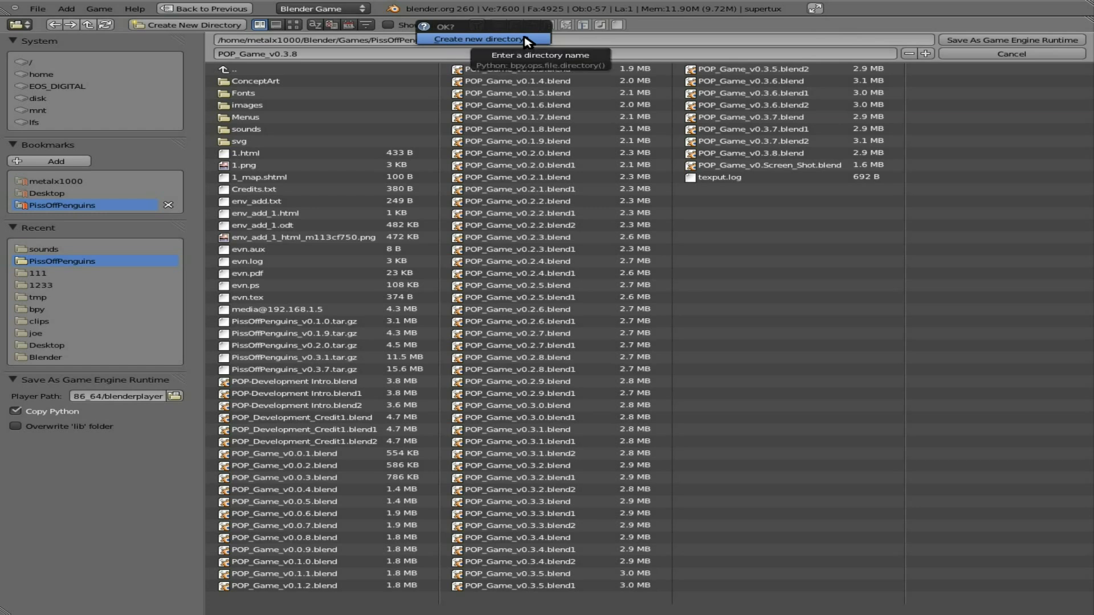
Create the RunTime folder and a POPv0.3.8 subfolder inside it
click(527, 38)
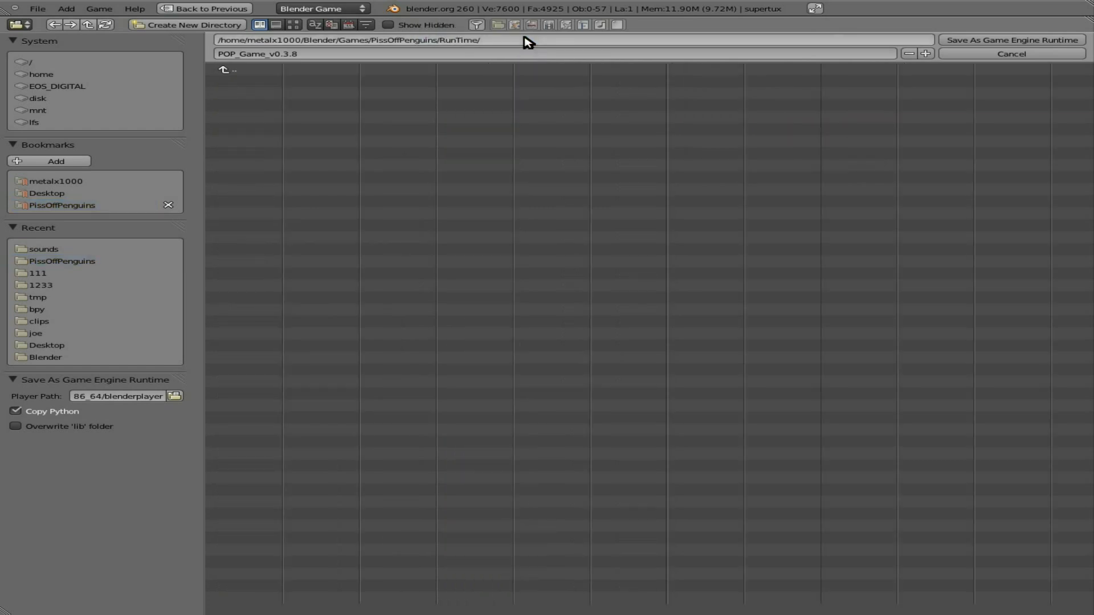
click(523, 39)
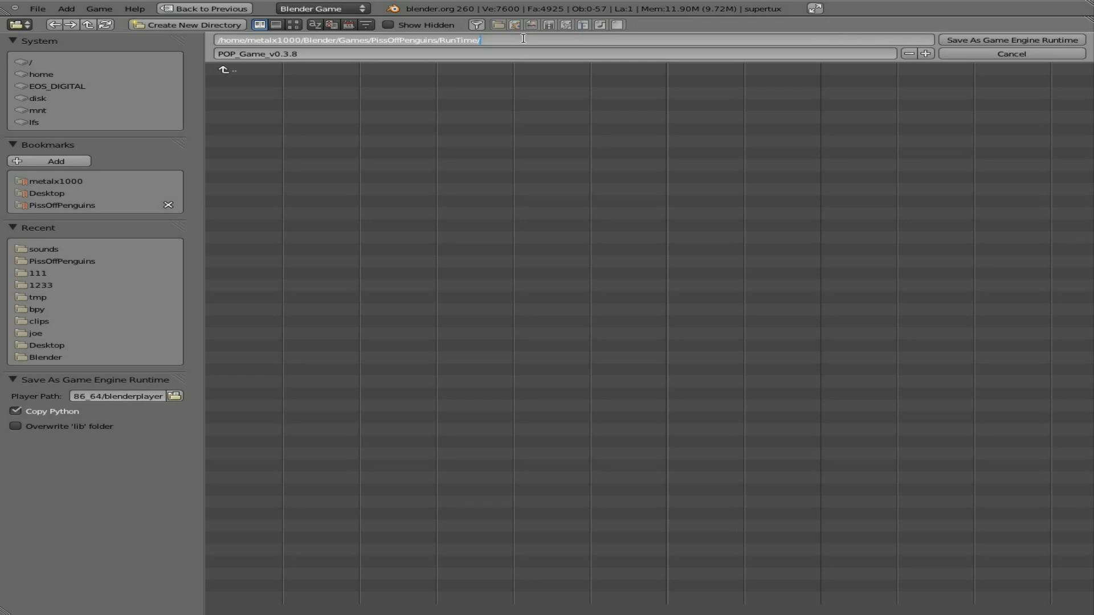
text(POPv0.3.8)
key(Return)
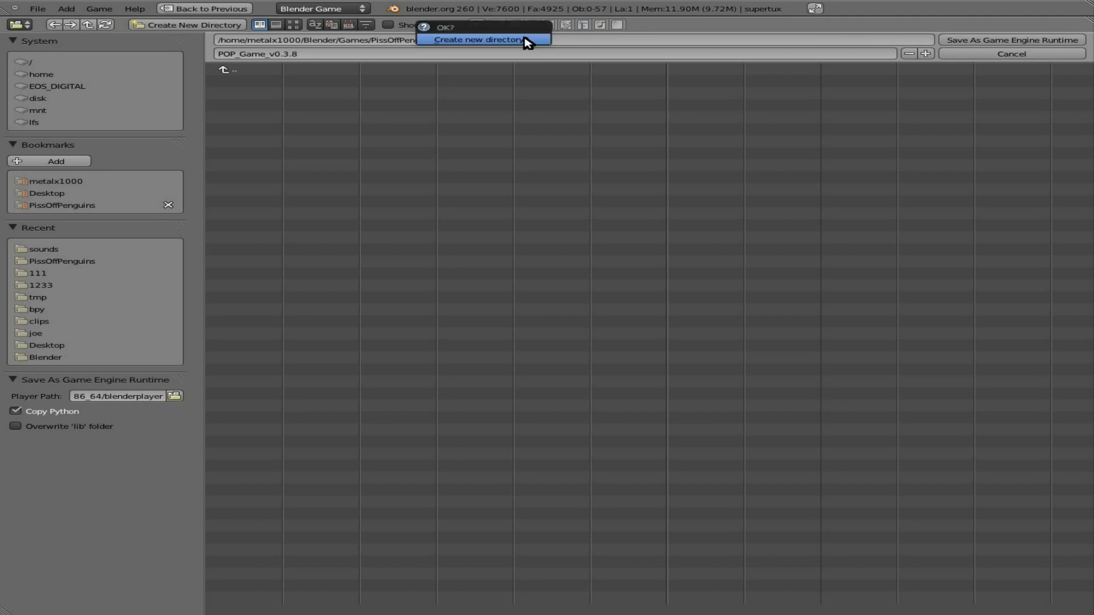
click(526, 42)
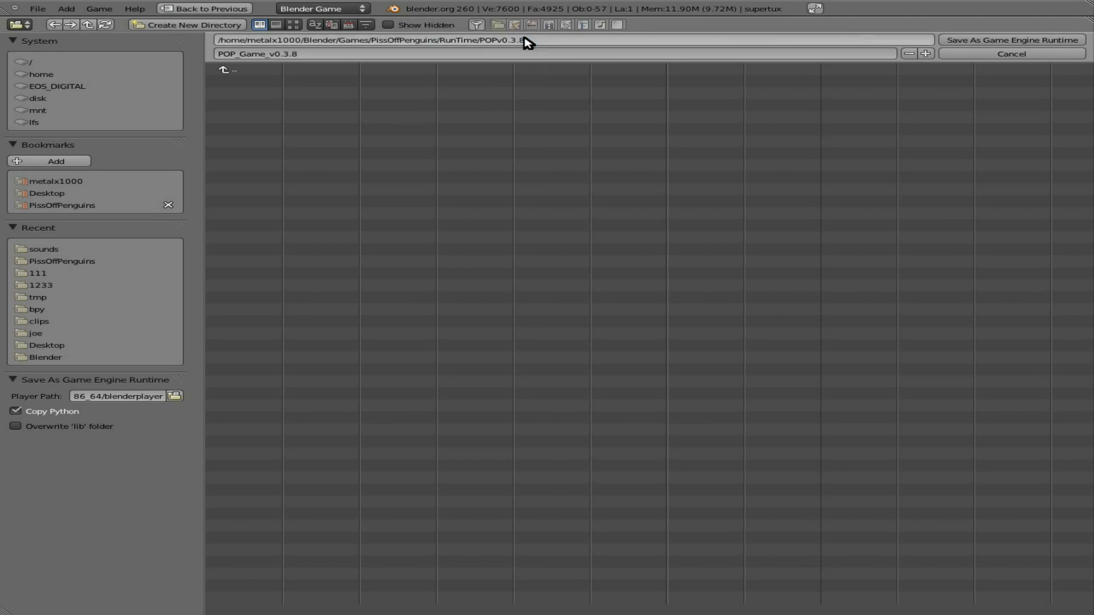
Add a Linux64 subfolder under POPv0.3.8 as the destination path
click(572, 40)
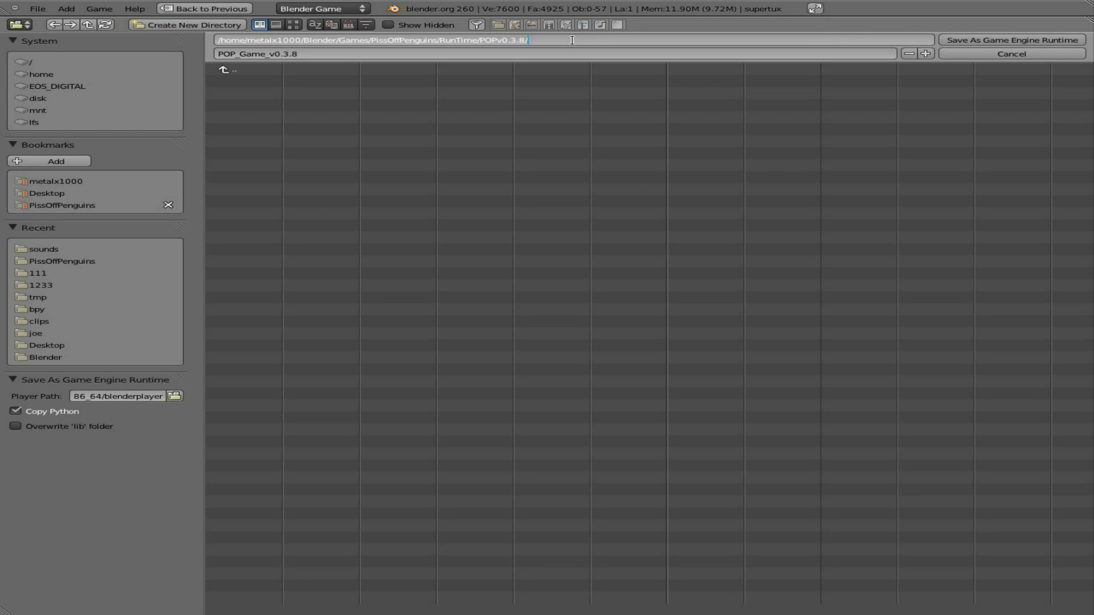
text(Linux64)
key(Return)
click(575, 44)
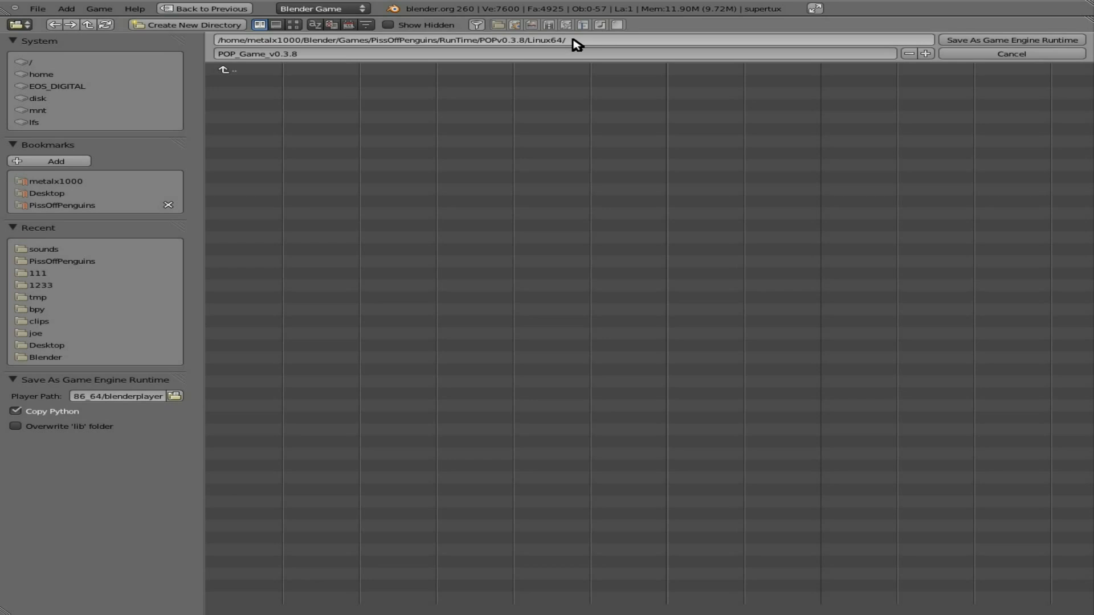
Name the runtime POP and save it into the Linux64 folder
click(325, 53)
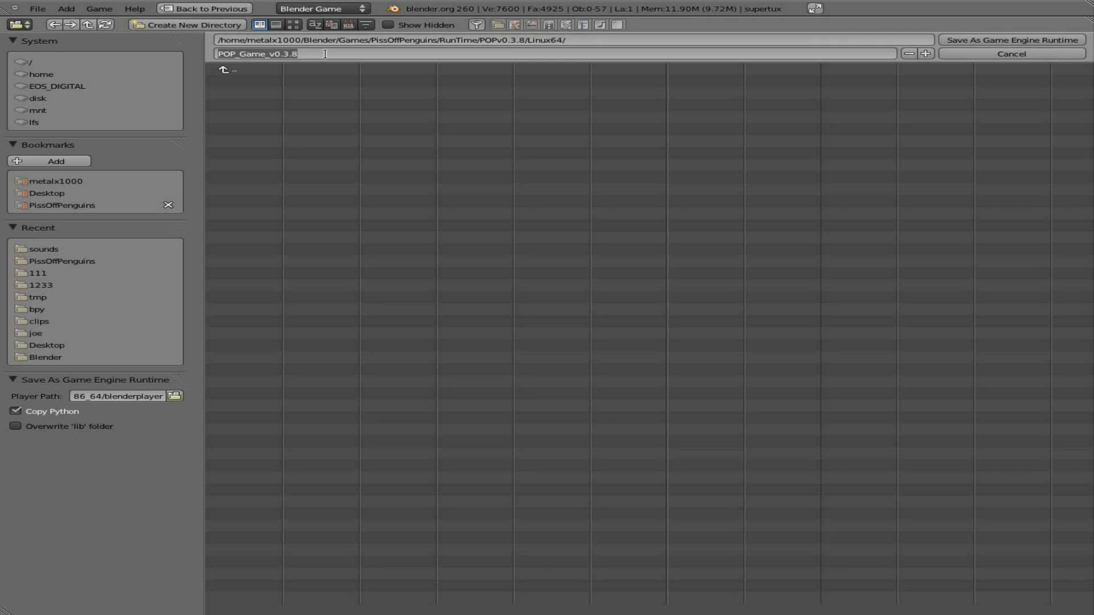
text(P)
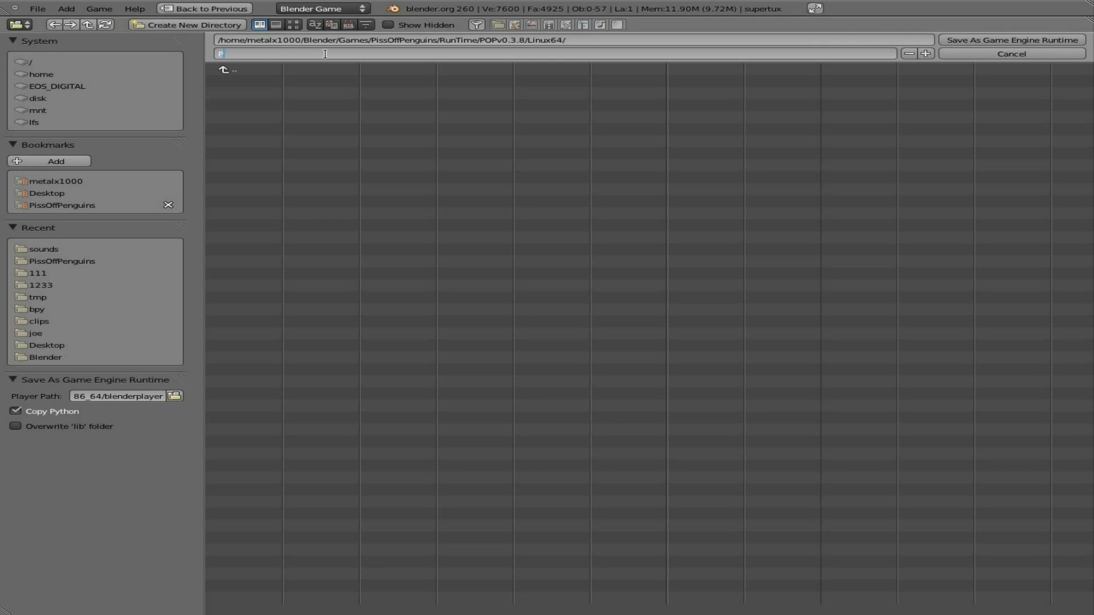
text(OP)
click(982, 41)
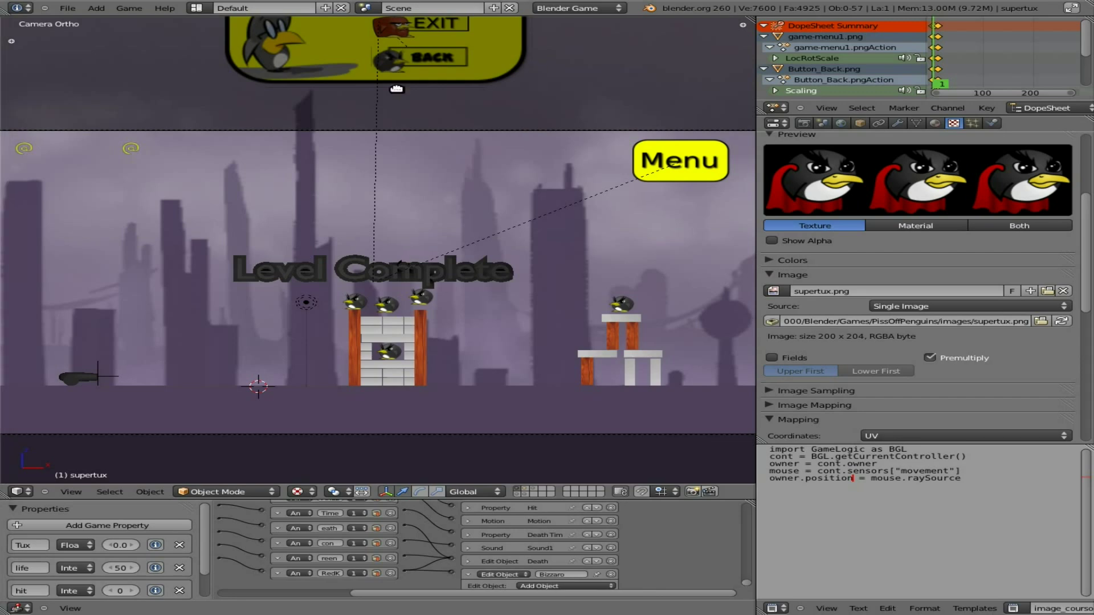
Switch to the file manager and open POPv0.3.8 > Linux64
drag(3, 148, 556, 20)
key(alt+Tab)
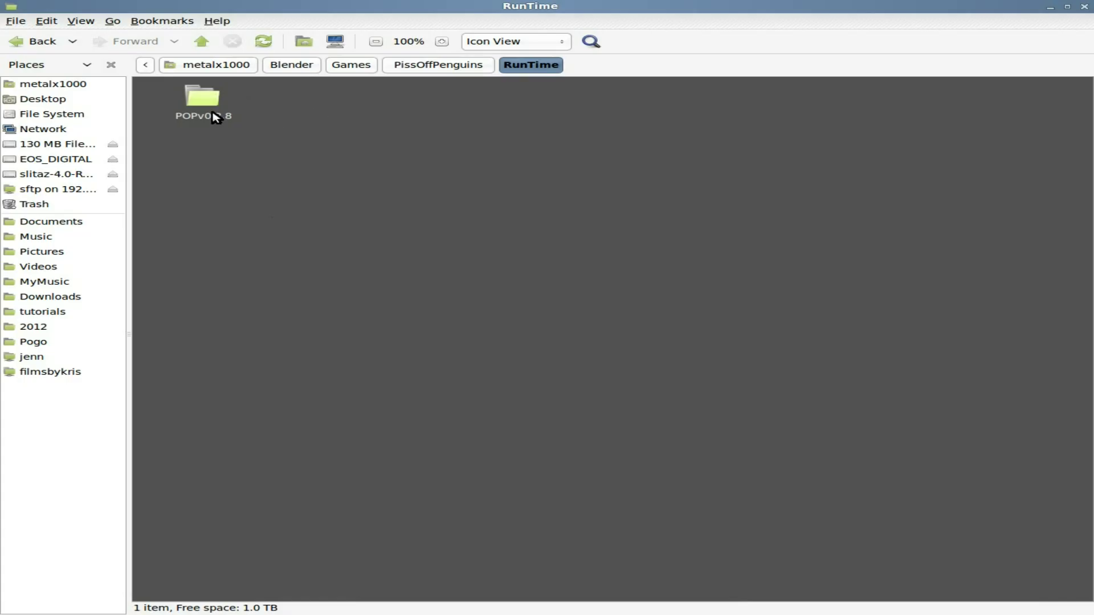
double_click(212, 111)
double_click(210, 108)
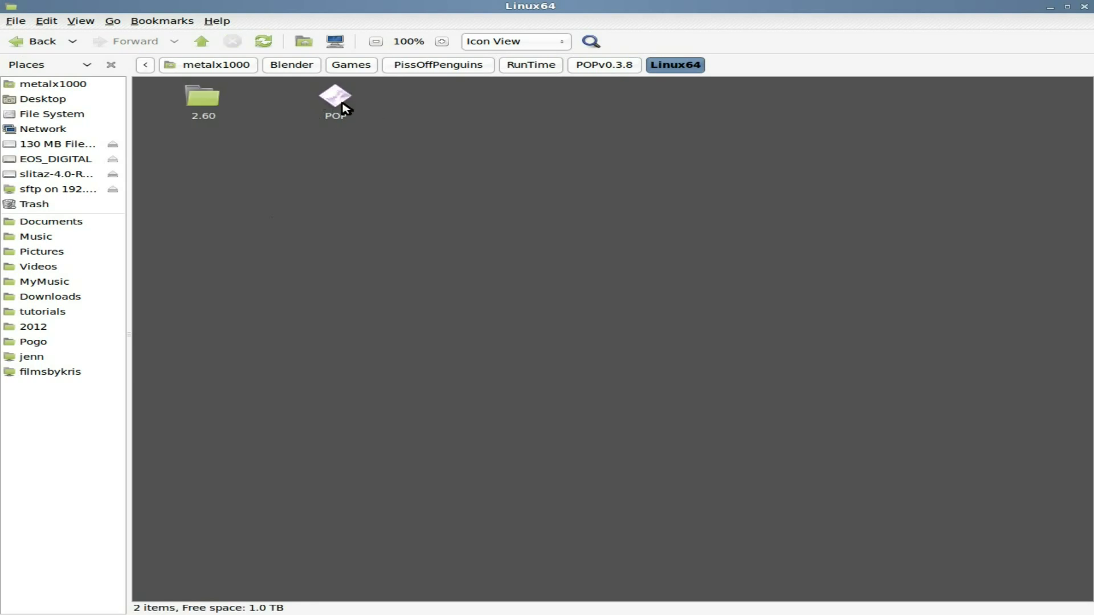
Browse 2.60/python/lib/python3.2 to inspect the bundled libraries, then return to Linux64
double_click(193, 105)
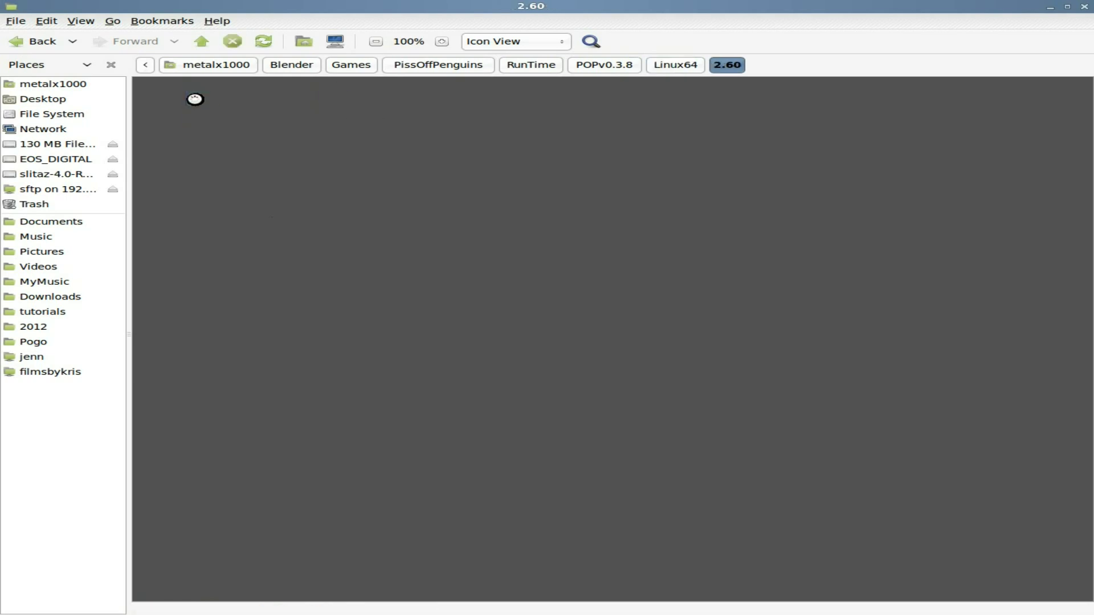
double_click(198, 102)
double_click(198, 102)
double_click(196, 101)
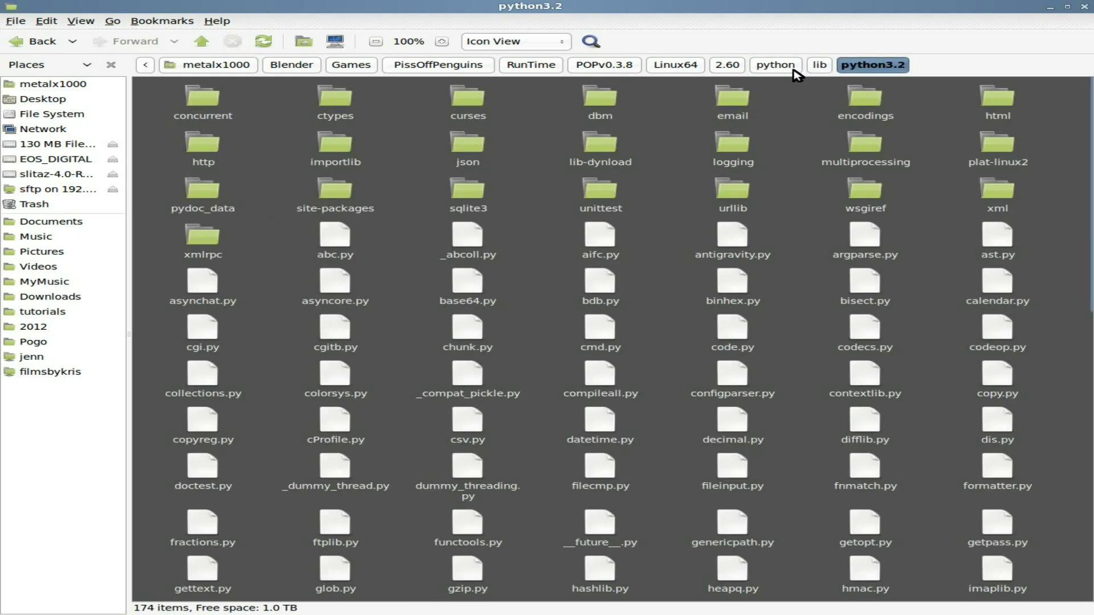
click(728, 65)
click(689, 67)
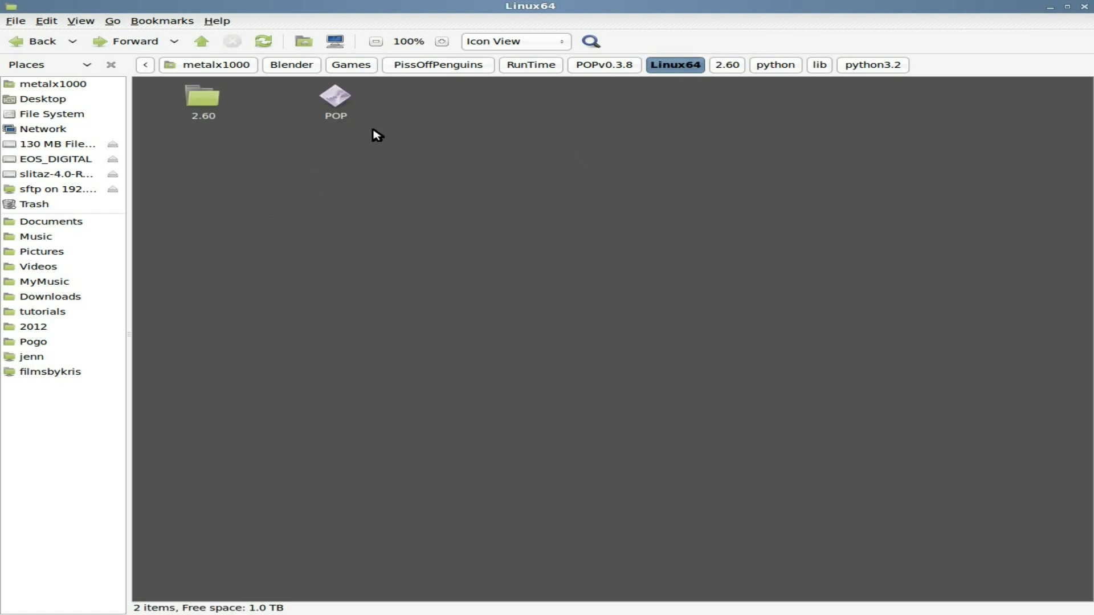
Launch the exported POP game fullscreen and toggle its in-game menu a few times
double_click(342, 99)
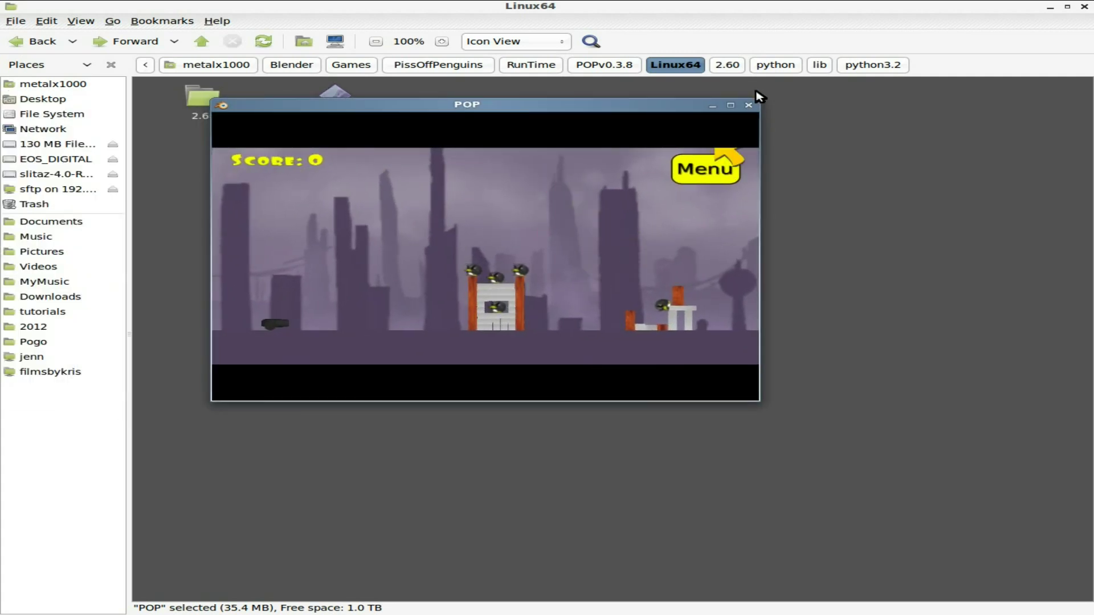
click(731, 107)
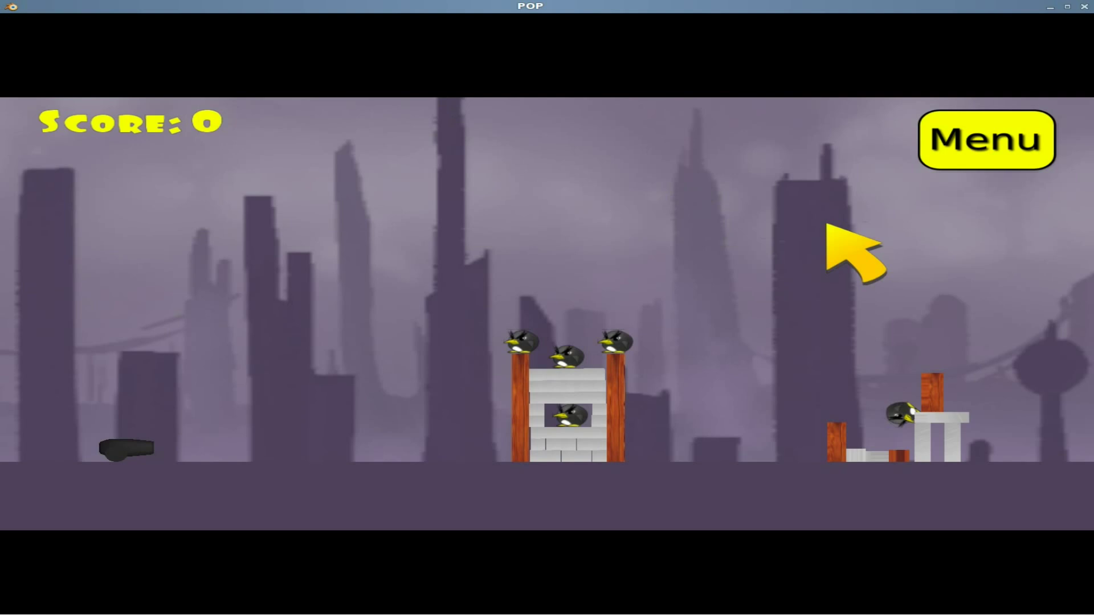
click(970, 142)
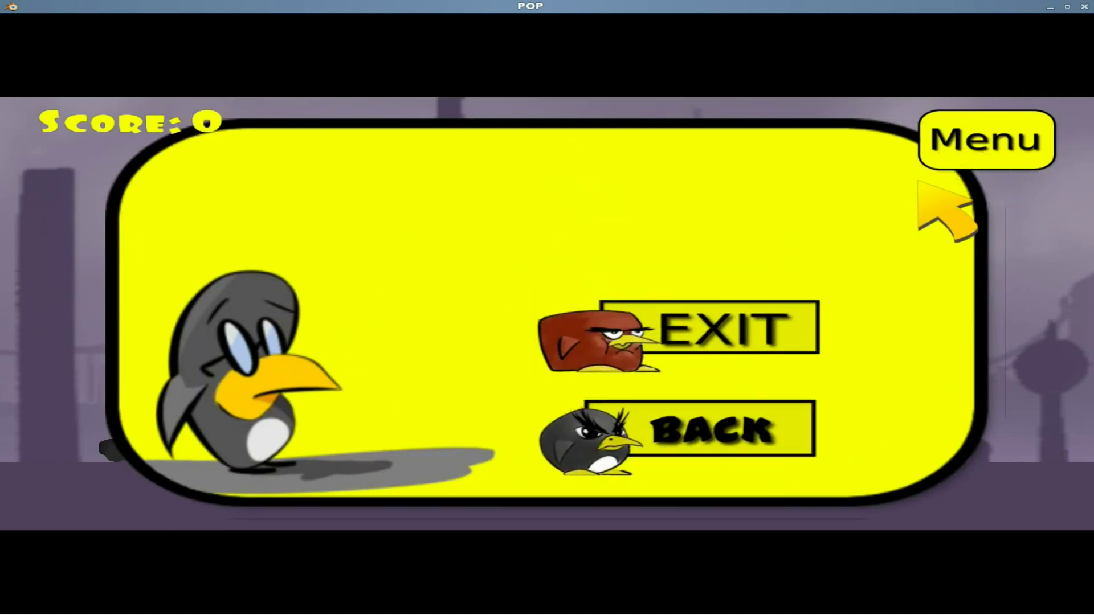
click(937, 165)
click(937, 165)
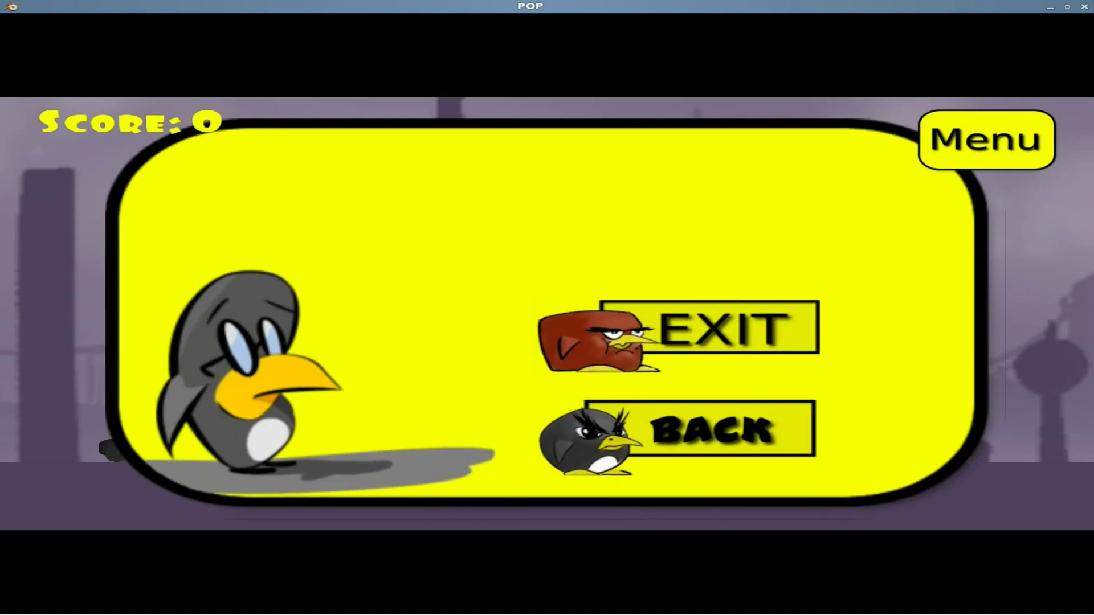
click(937, 165)
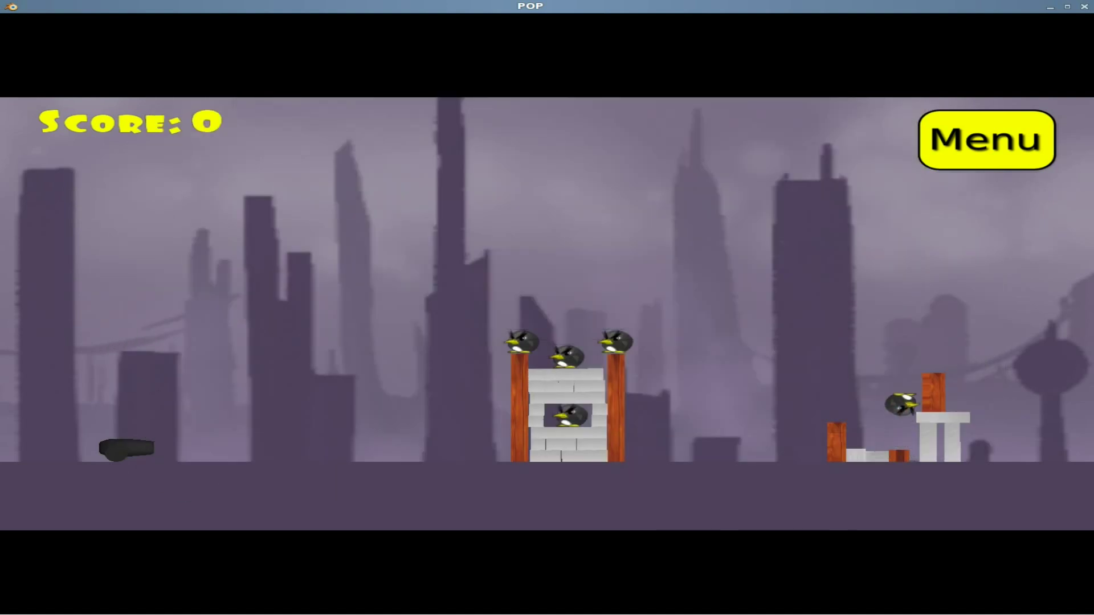
click(937, 166)
click(937, 165)
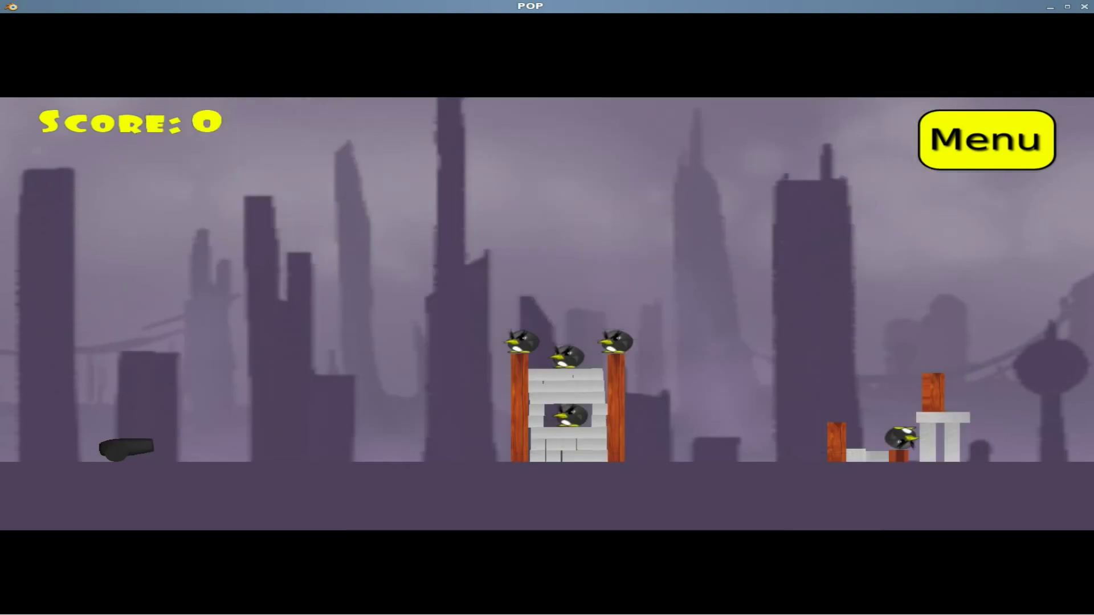
Fire three penguins at the towers, then open the pause panel
key(space)
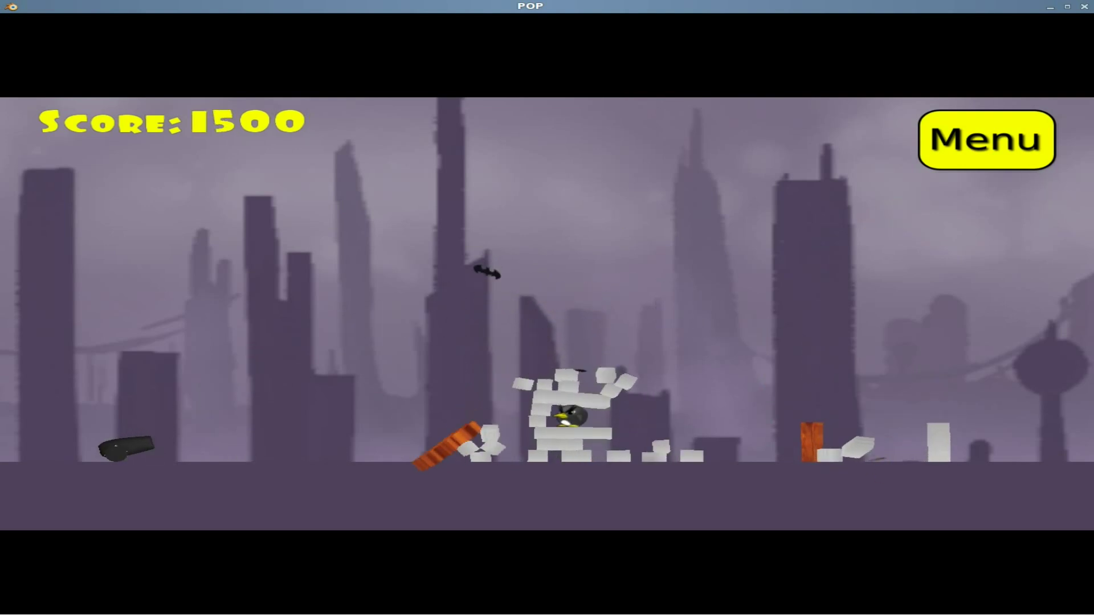
key(space)
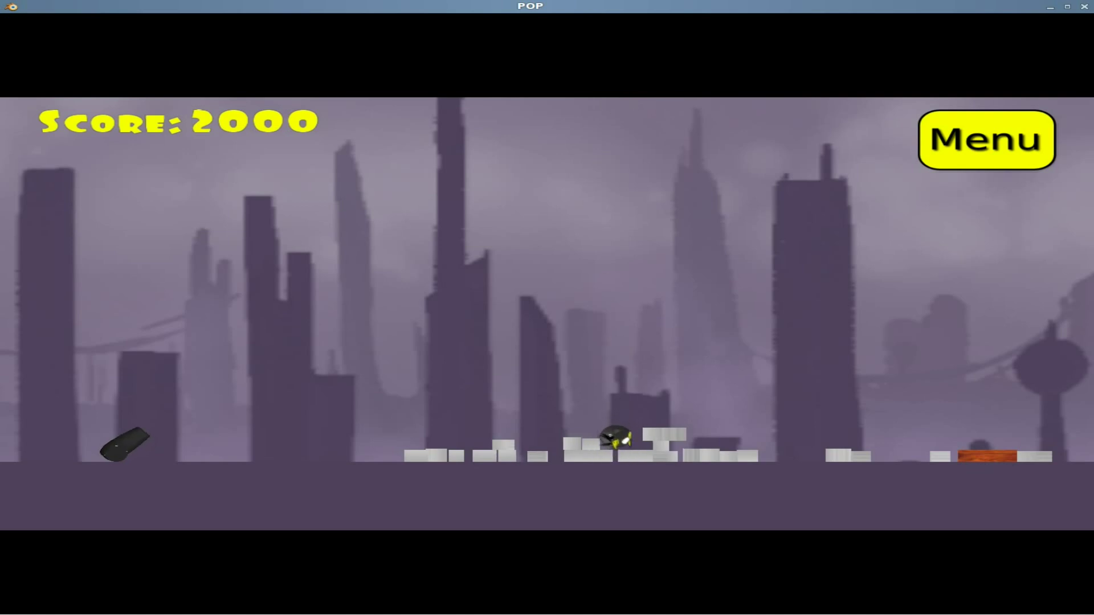
key(space)
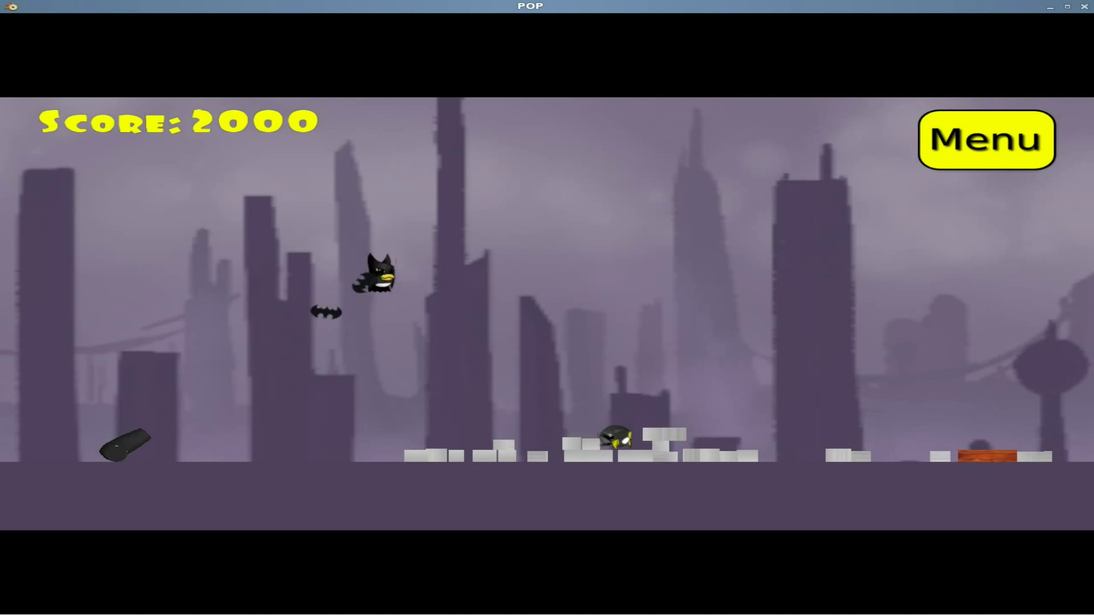
key(Escape)
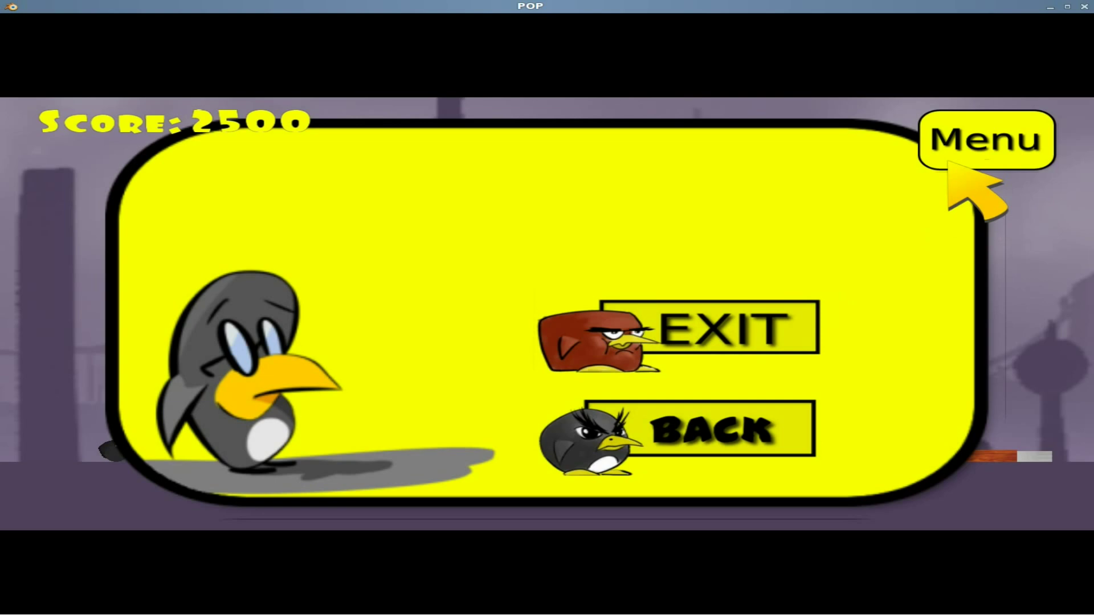
Exit the game and compress the 2.60 folder and POP into Linux64.tar.gz
click(713, 333)
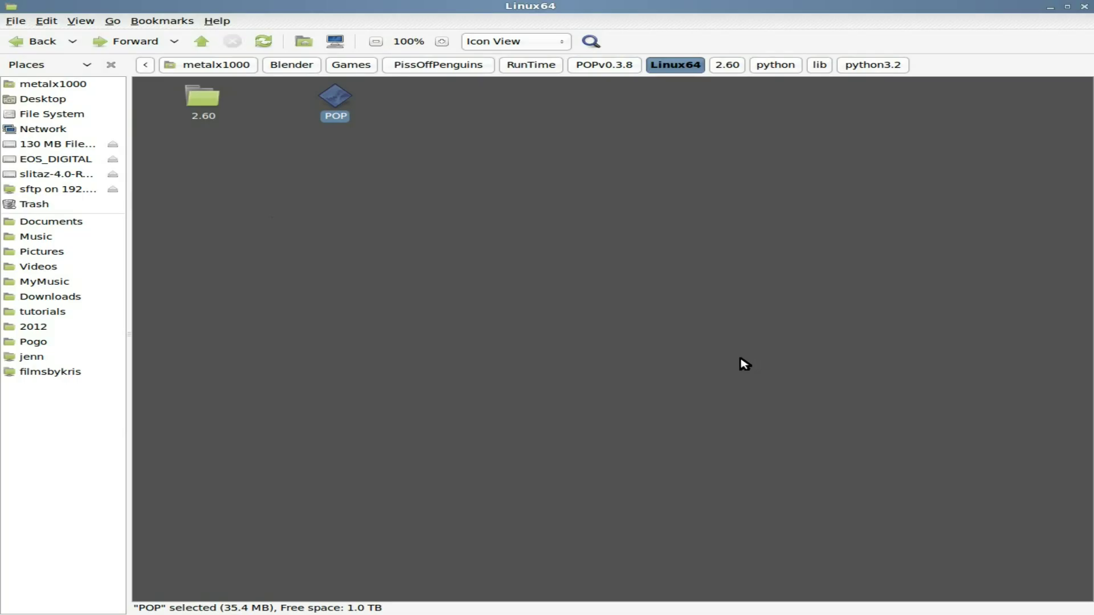
click(335, 98)
drag(430, 151, 211, 108)
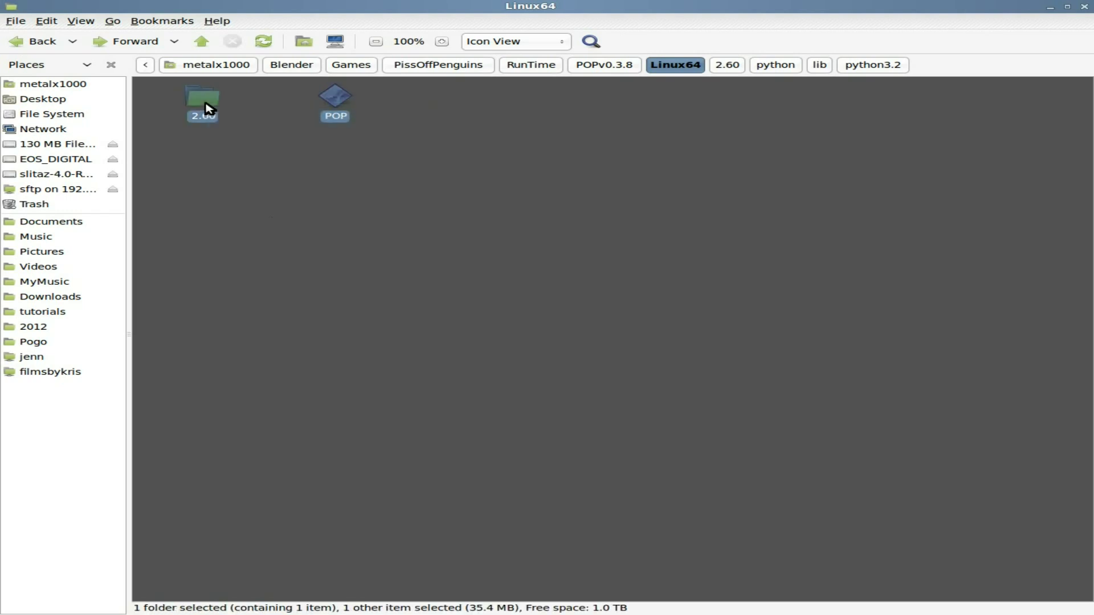
right_click(210, 108)
click(262, 264)
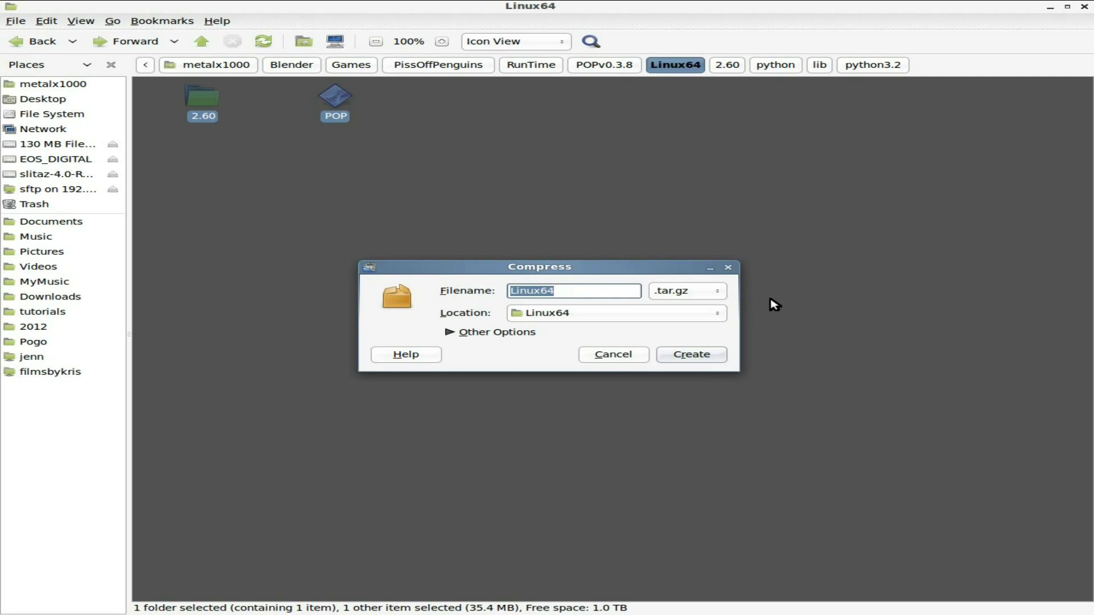
click(675, 358)
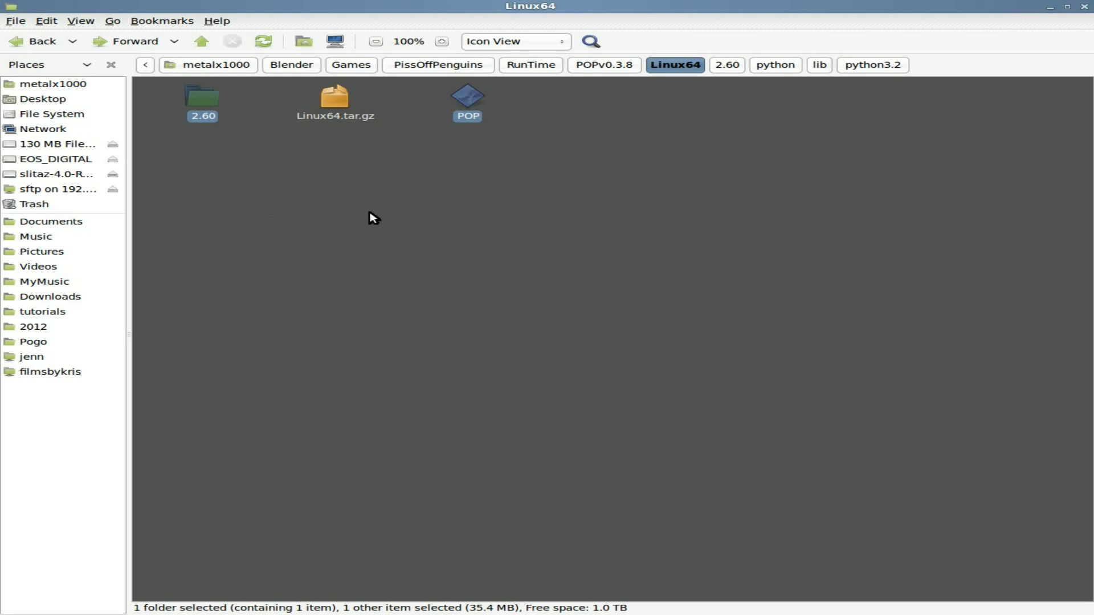
click(339, 98)
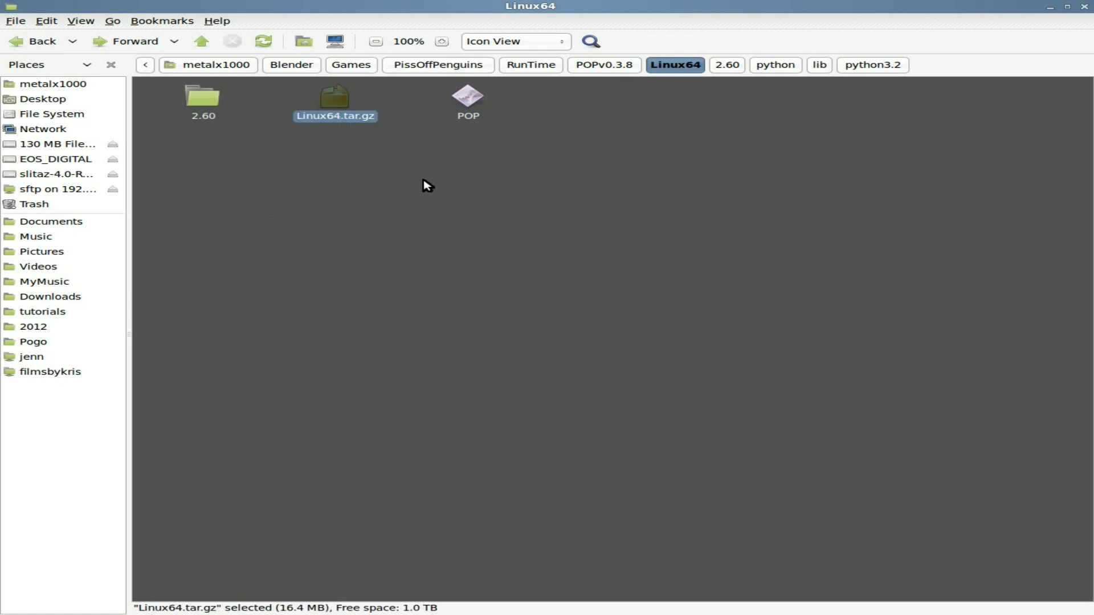
Delete Linux64.tar.gz, permanently delete 2.60 and POP, and return to Blender
key(Delete)
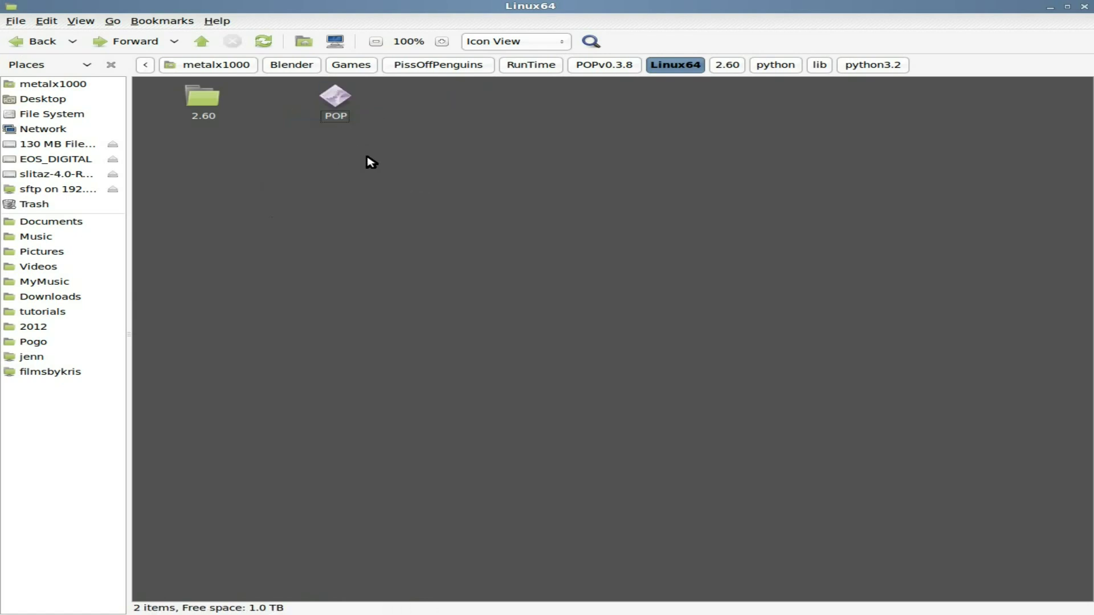
drag(392, 151, 206, 108)
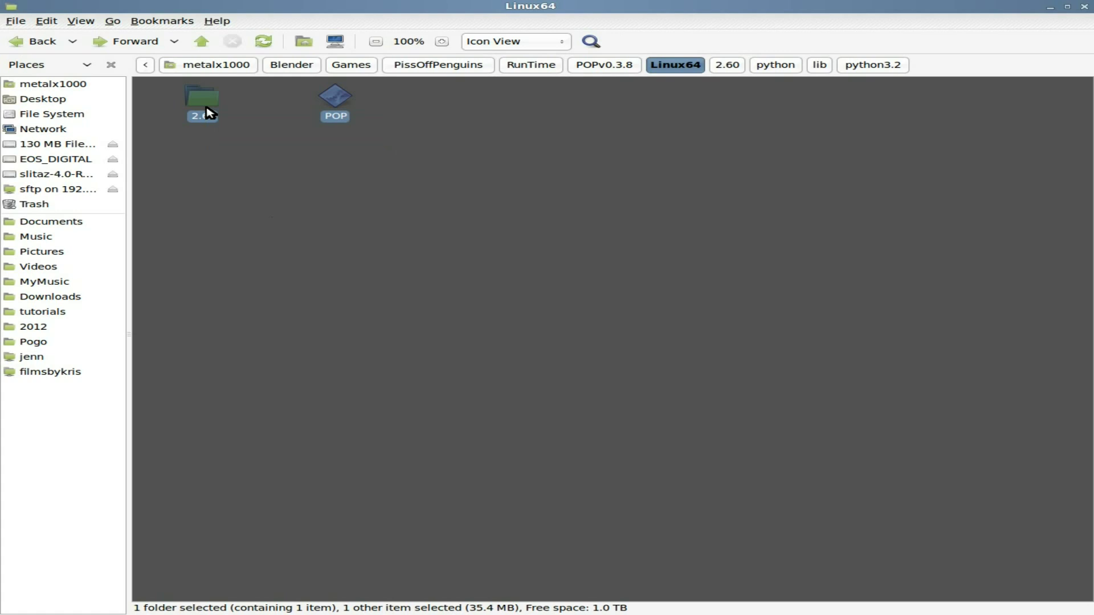
key(shift+Delete)
key(Return)
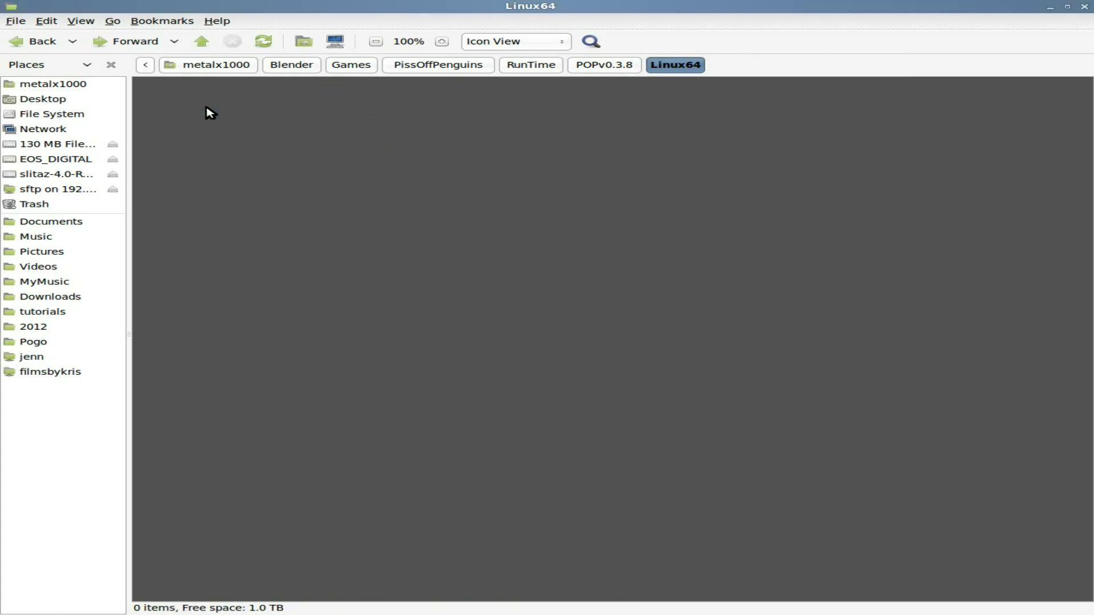
key(alt+Tab)
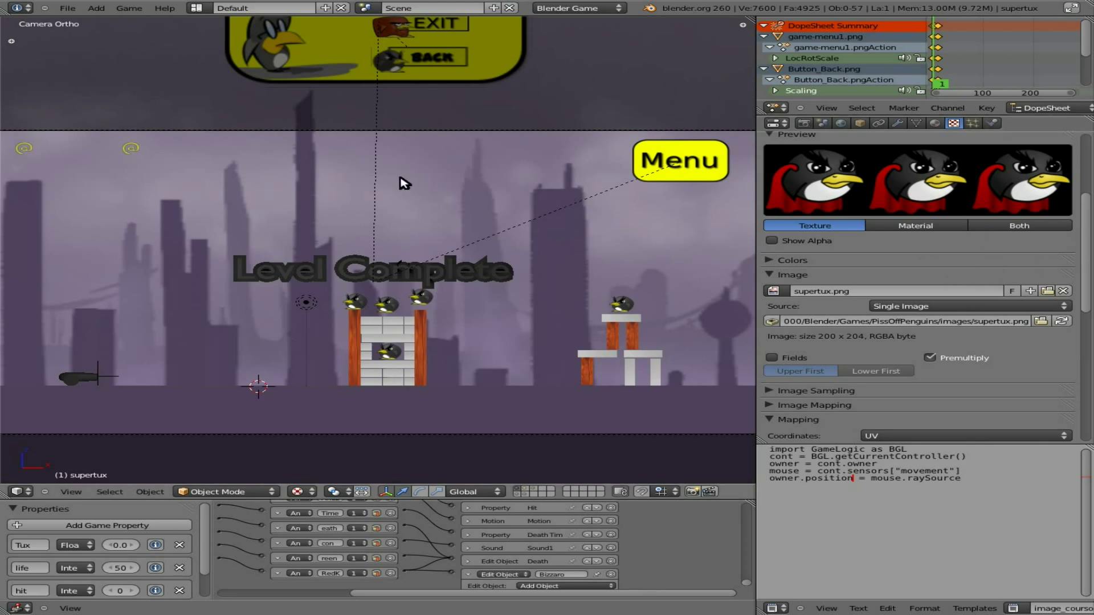
Pack all external images and sounds into the .blend file
click(67, 11)
mouse_move(98, 226)
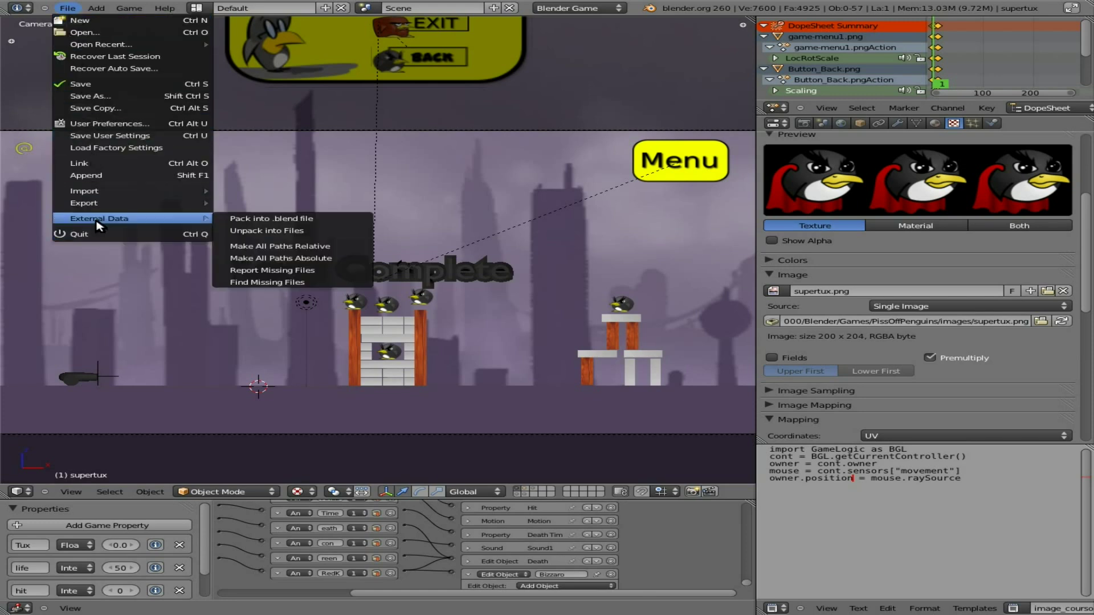
click(271, 219)
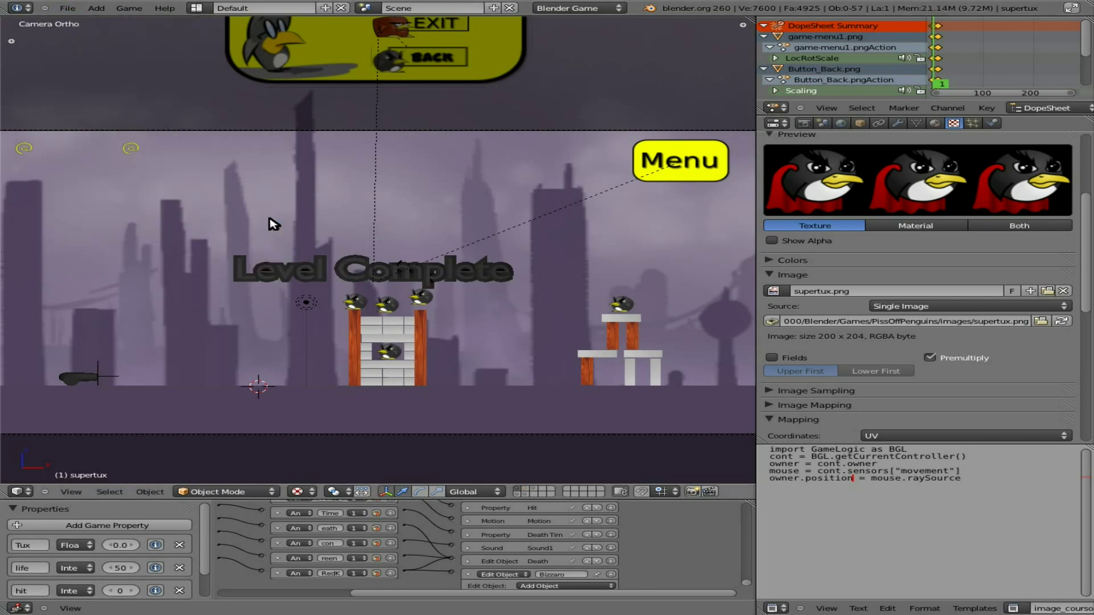
click(71, 11)
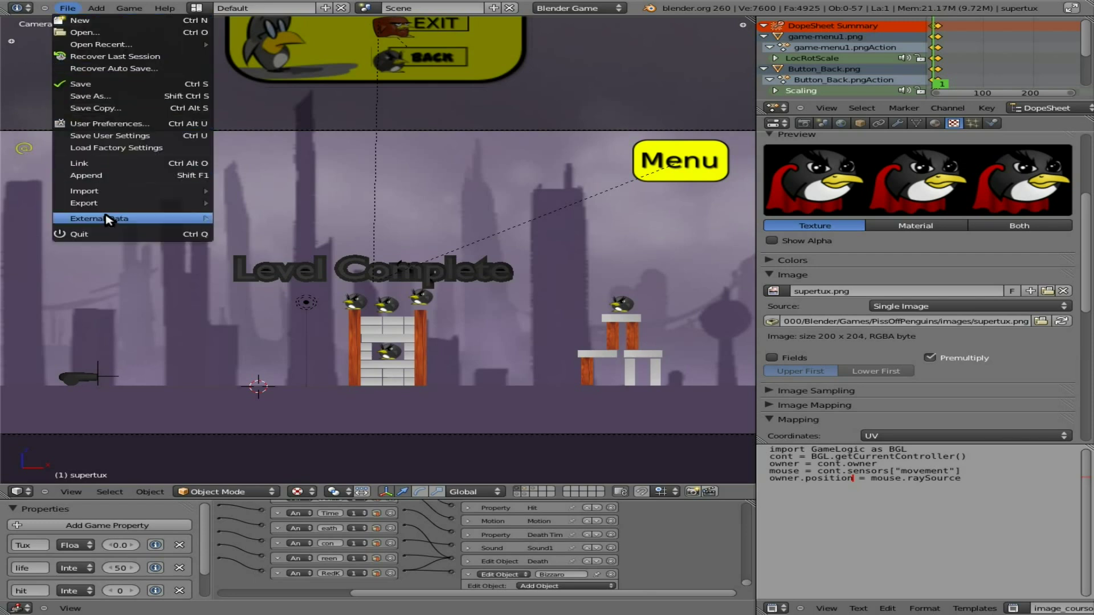
Open the Save As Game Engine Runtime browser in RunTime/POPv0.3.8/Linux64
mouse_move(111, 220)
mouse_move(139, 204)
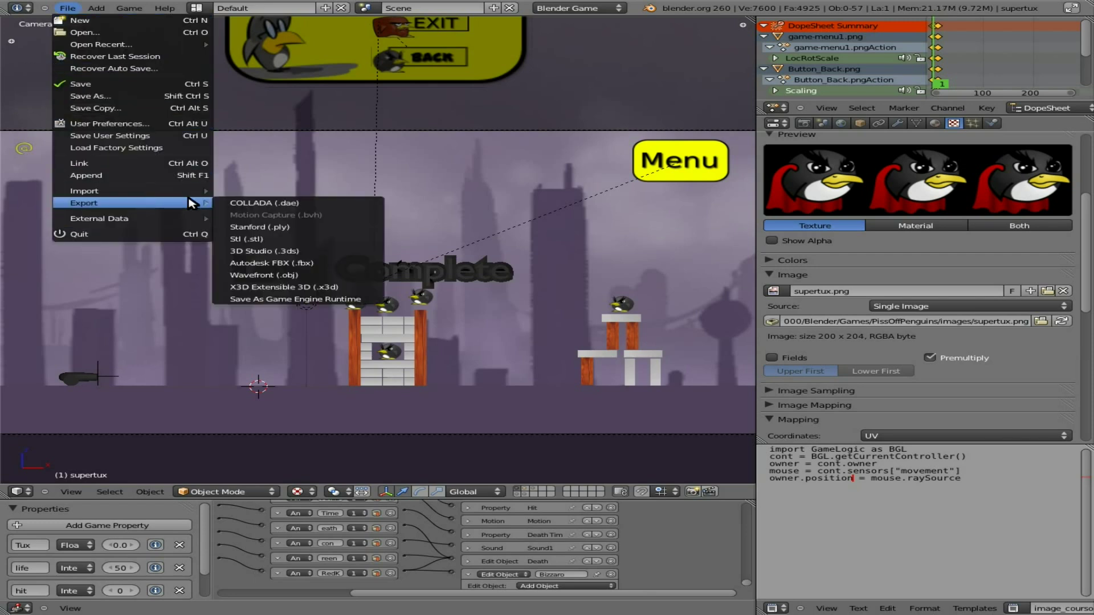
click(351, 300)
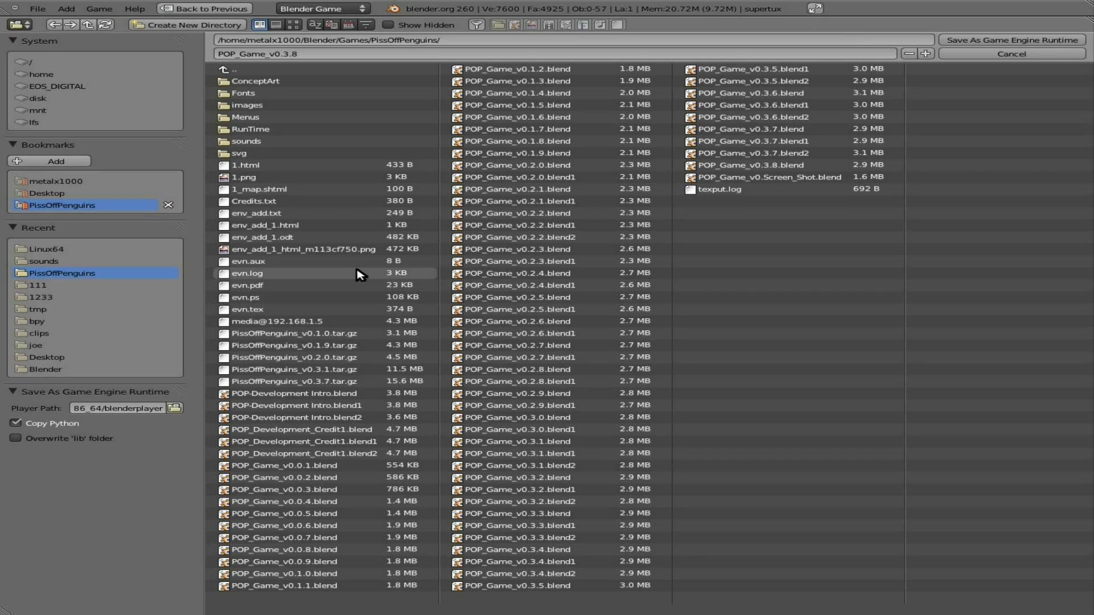
click(275, 129)
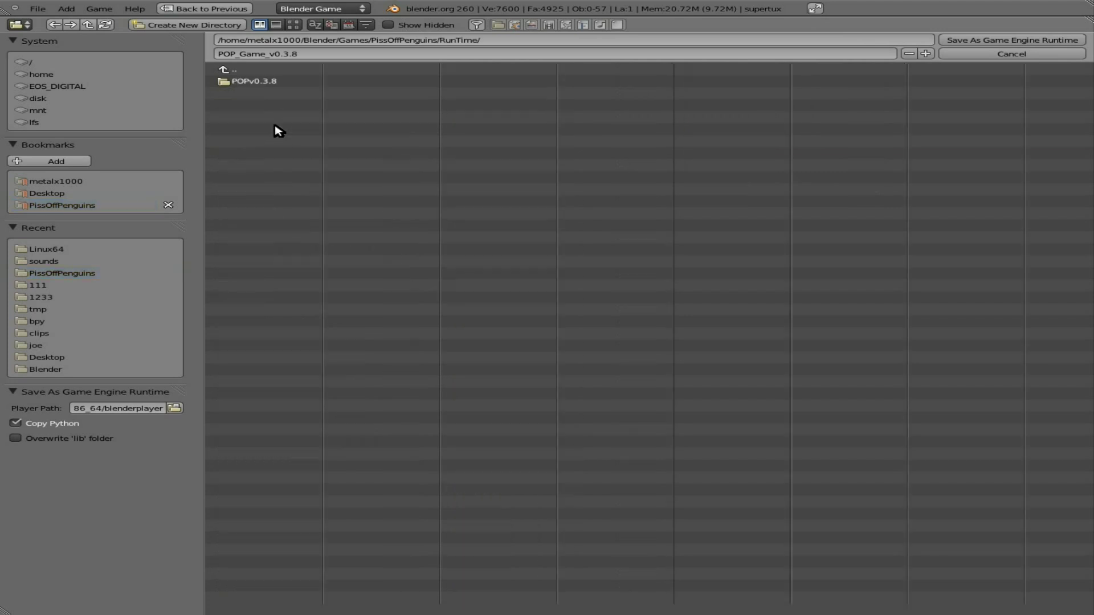
click(276, 82)
click(276, 83)
Rename the runtime file to POP and save it
drag(298, 53, 240, 53)
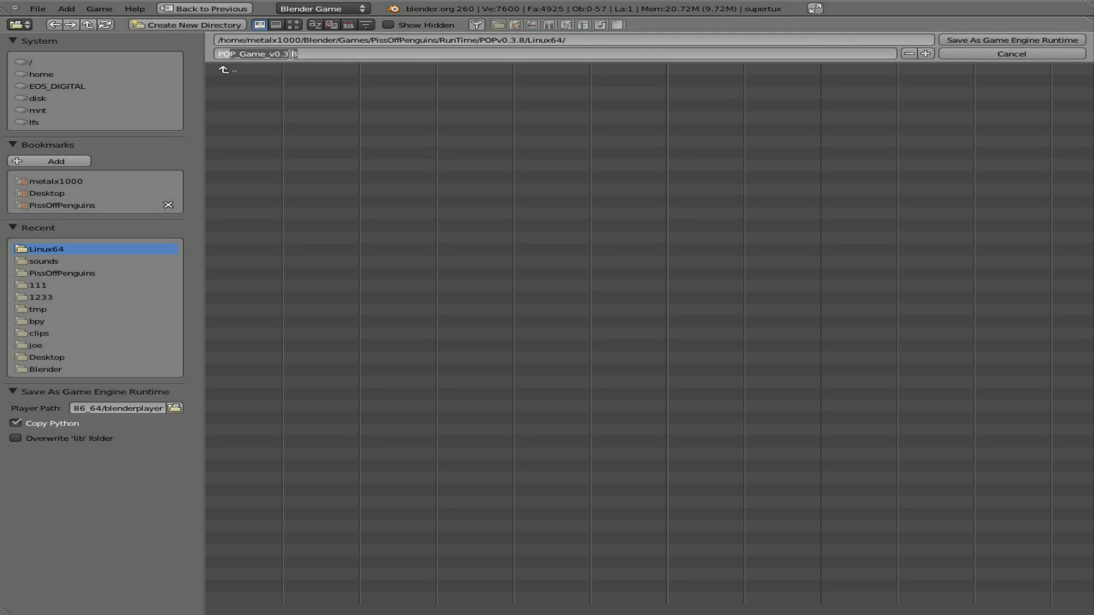
key(BackSpace)
key(BackSpace)
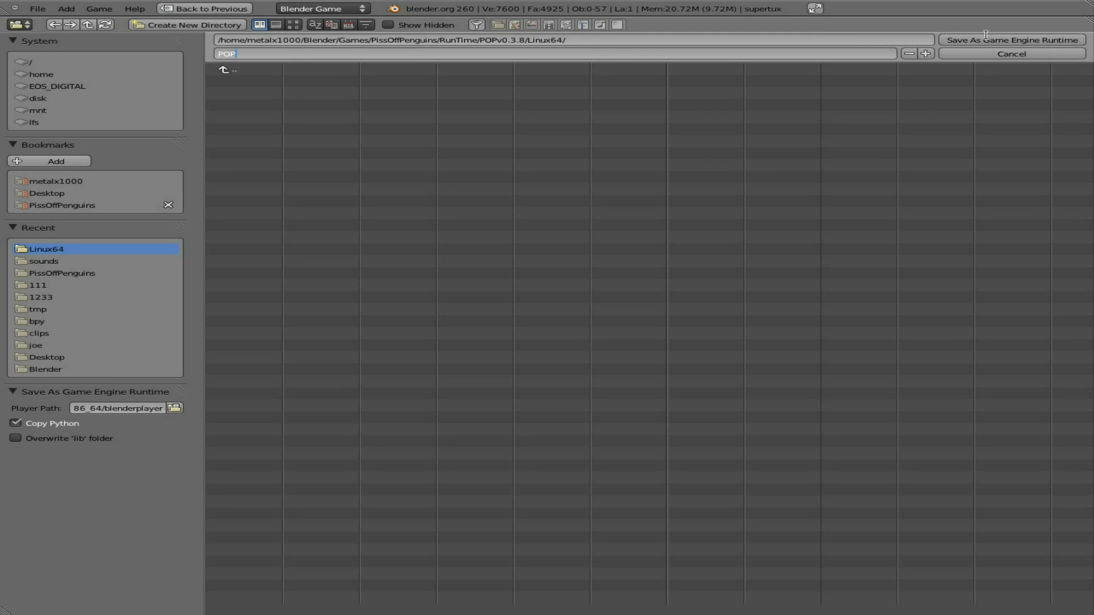
click(968, 39)
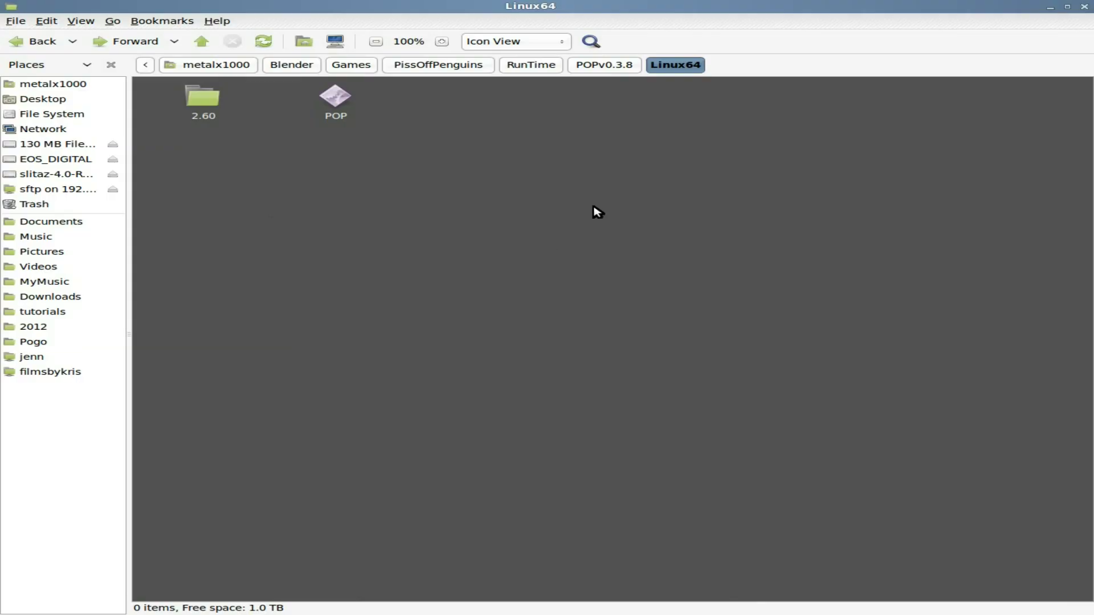
Launch the freshly exported POP runtime from the Linux64 folder
click(345, 117)
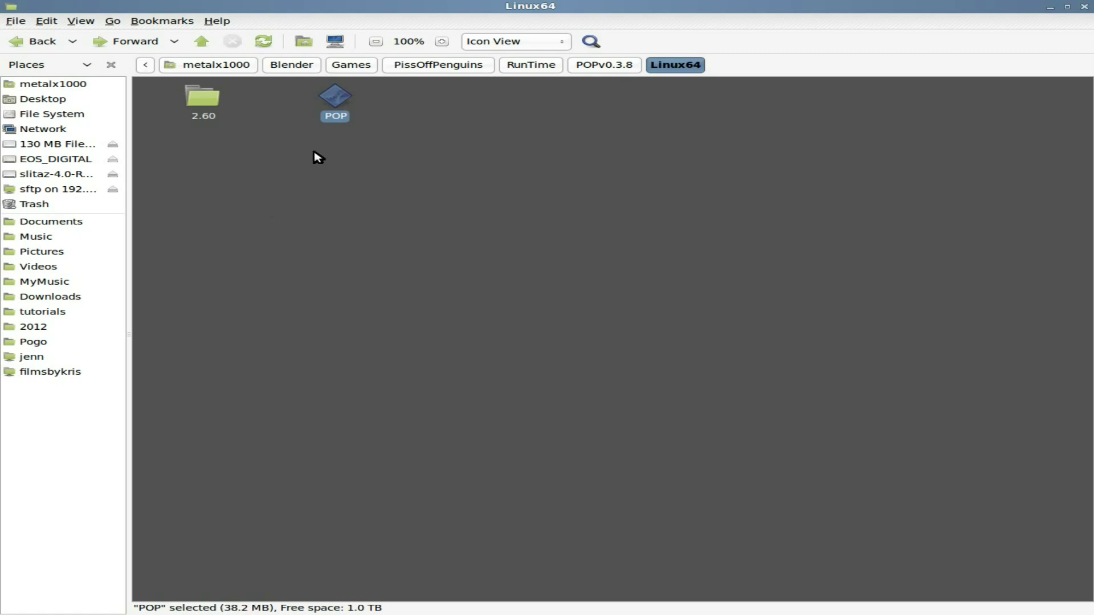
double_click(335, 99)
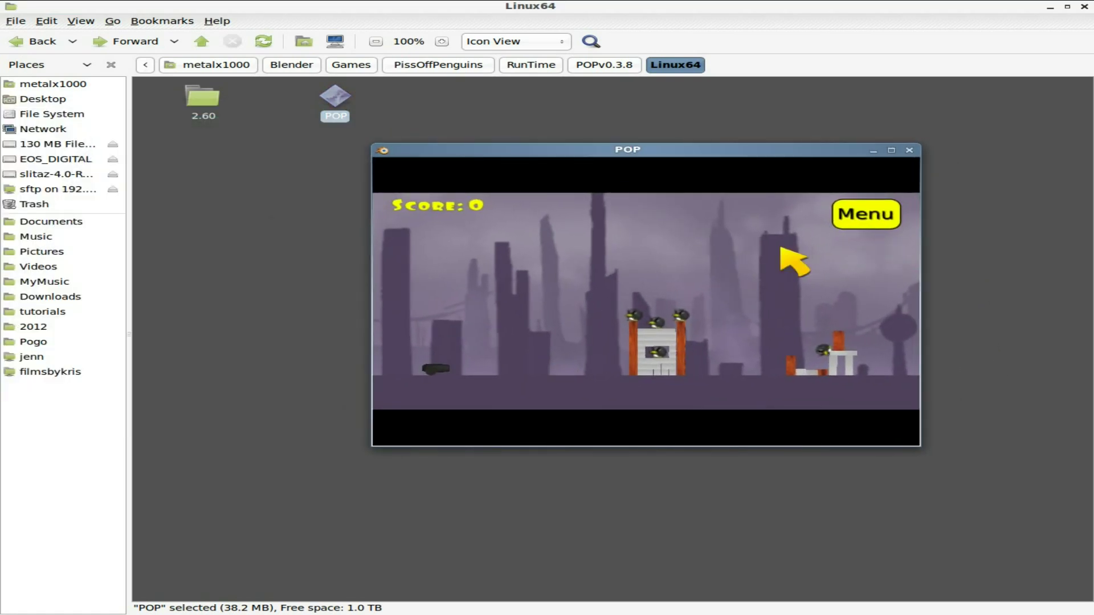
Maximize POP, aim up and fire three birds to complete the level at 2500, then quit
click(892, 150)
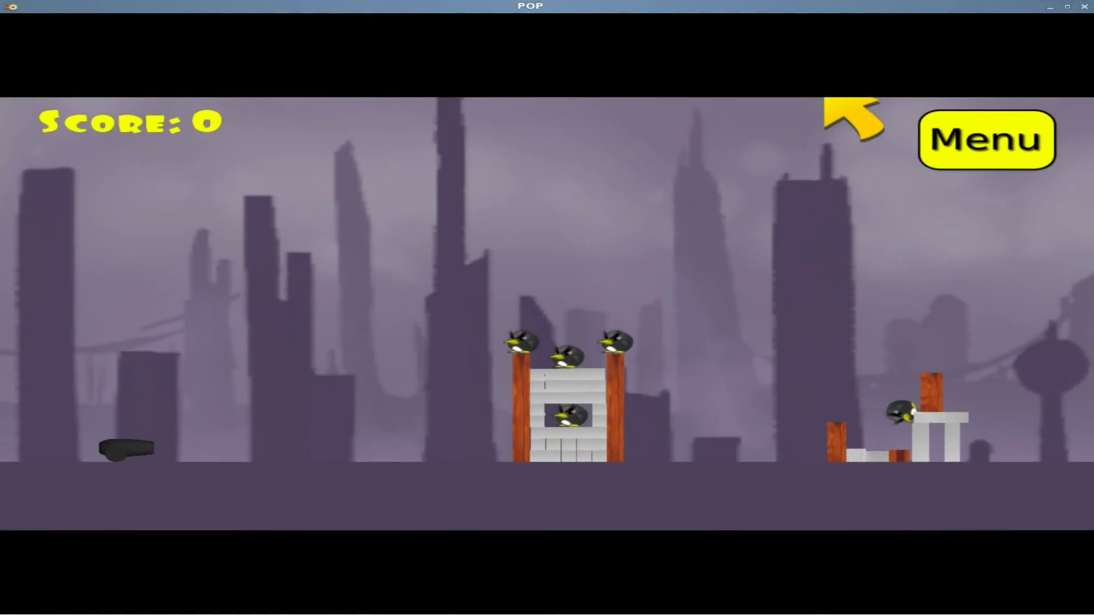
key(Up)
key(space)
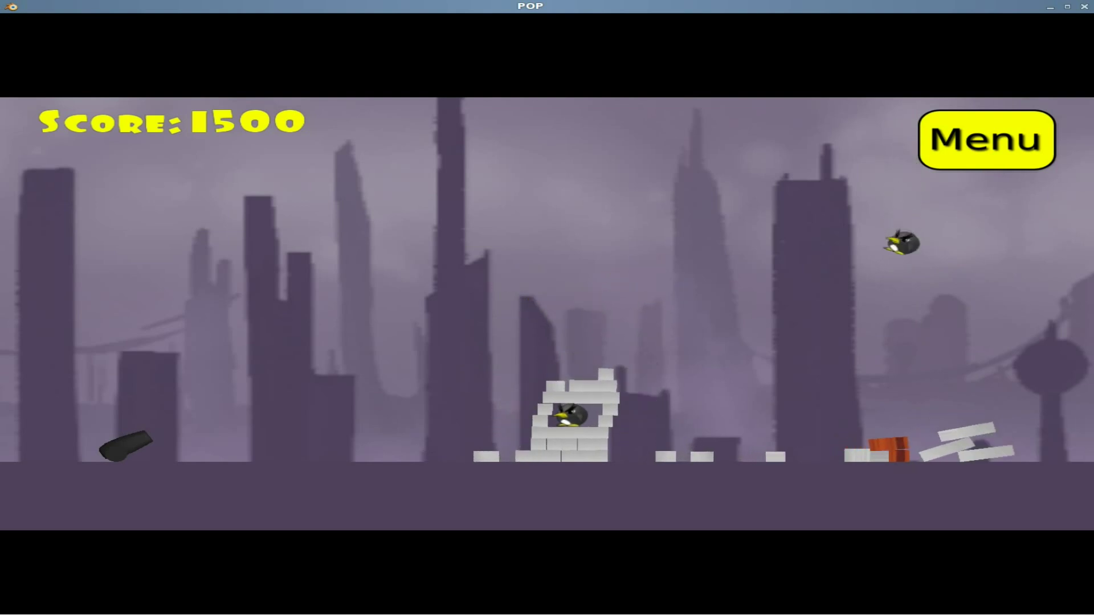
key(space)
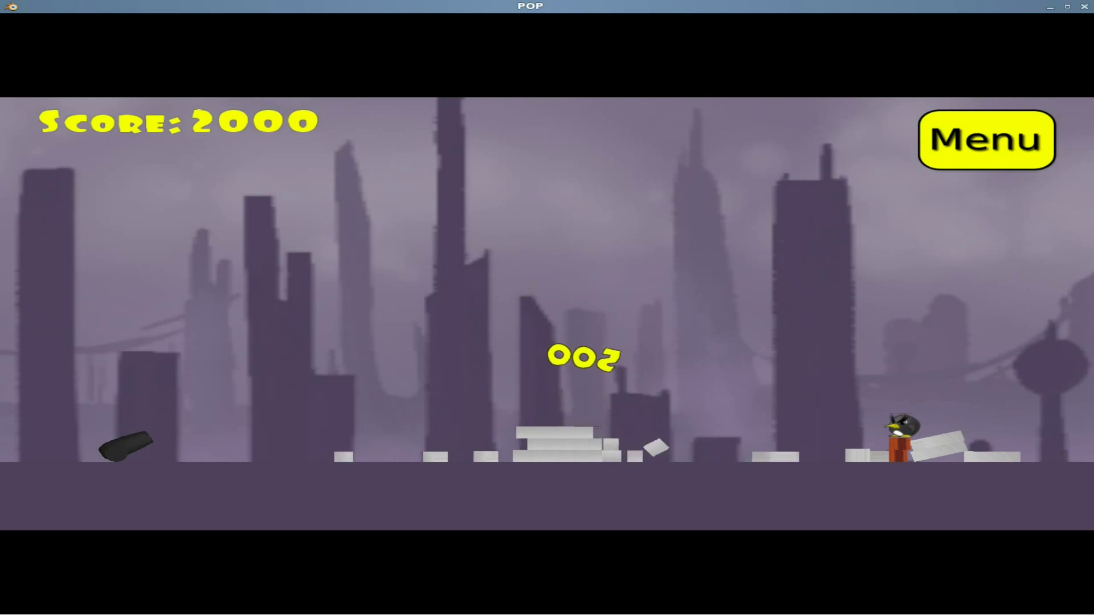
key(space)
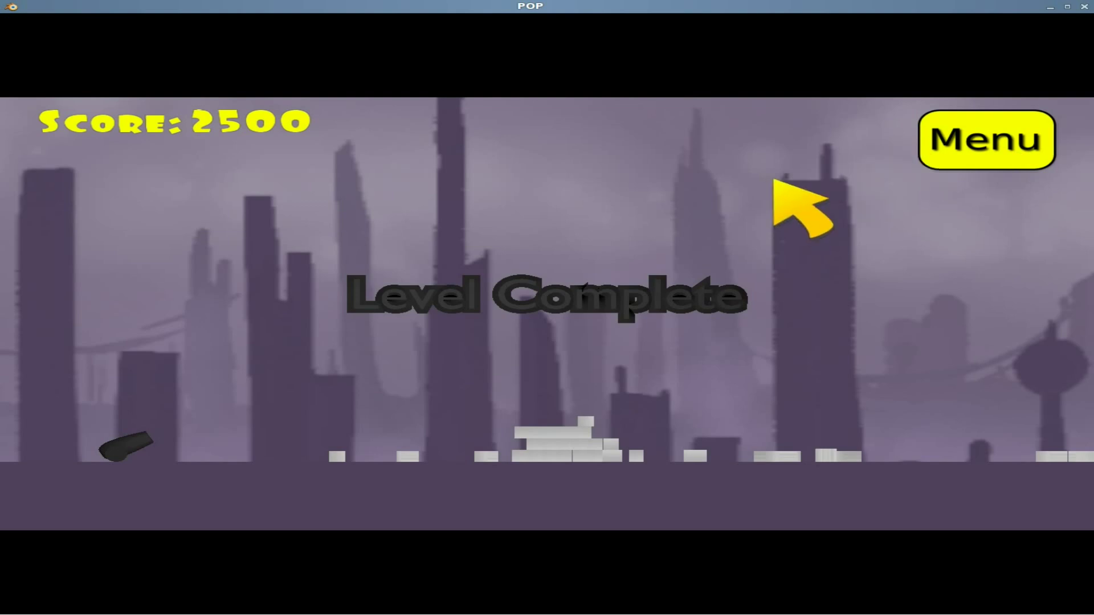
key(Escape)
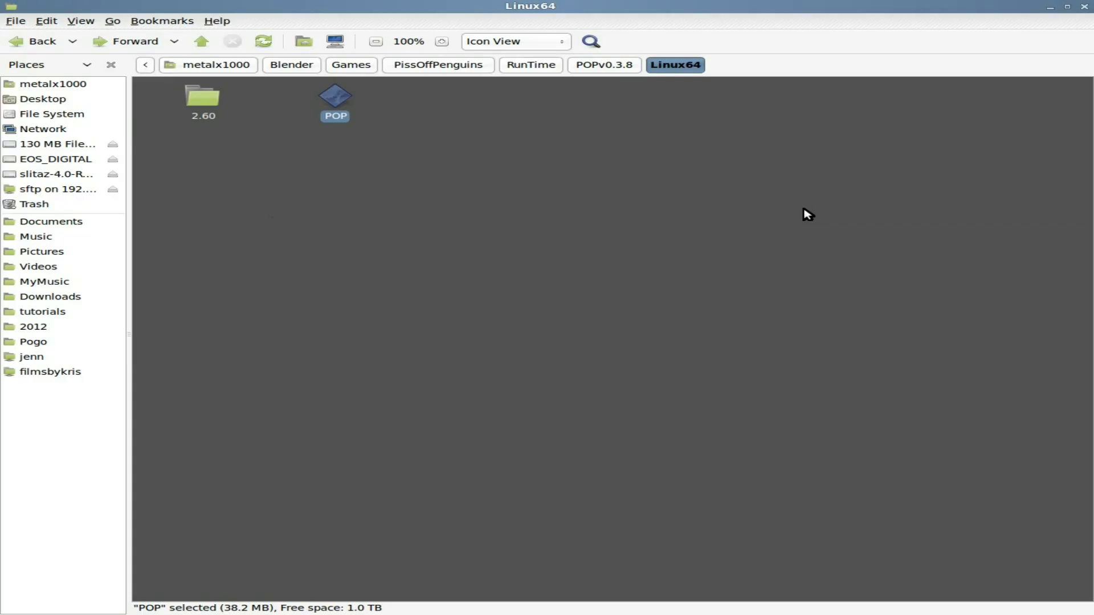
click(573, 145)
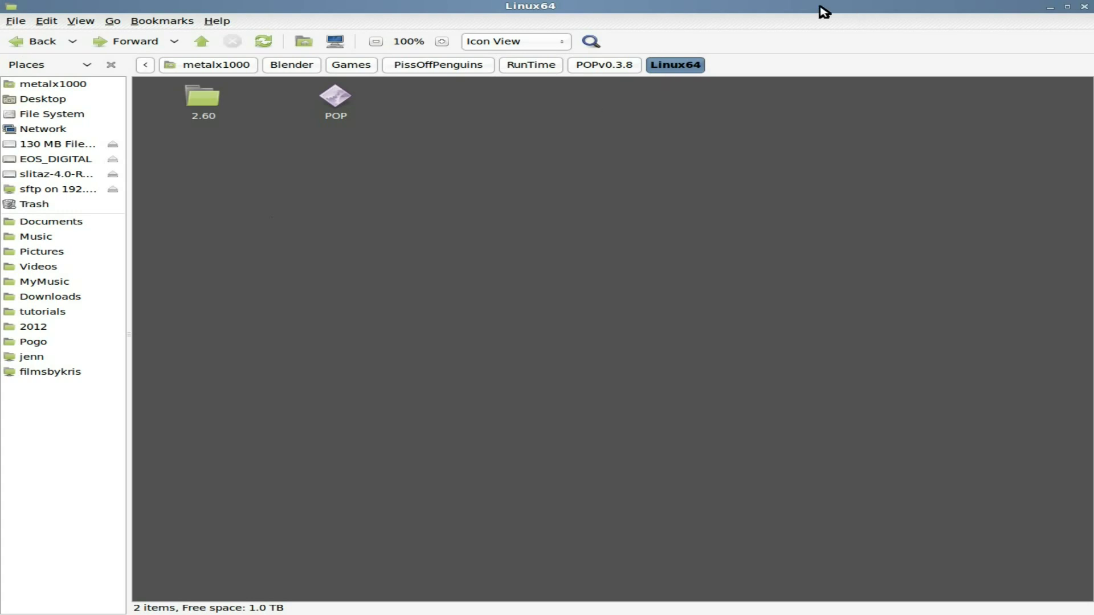
Minimize the file manager to bring Blender's penguin level scene back into view
click(1050, 7)
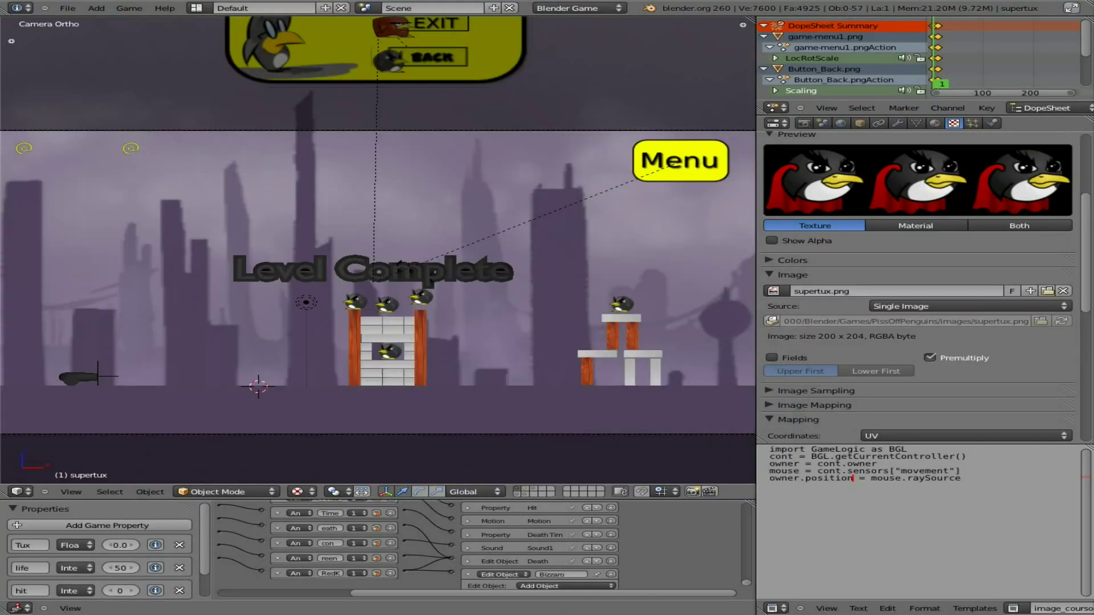